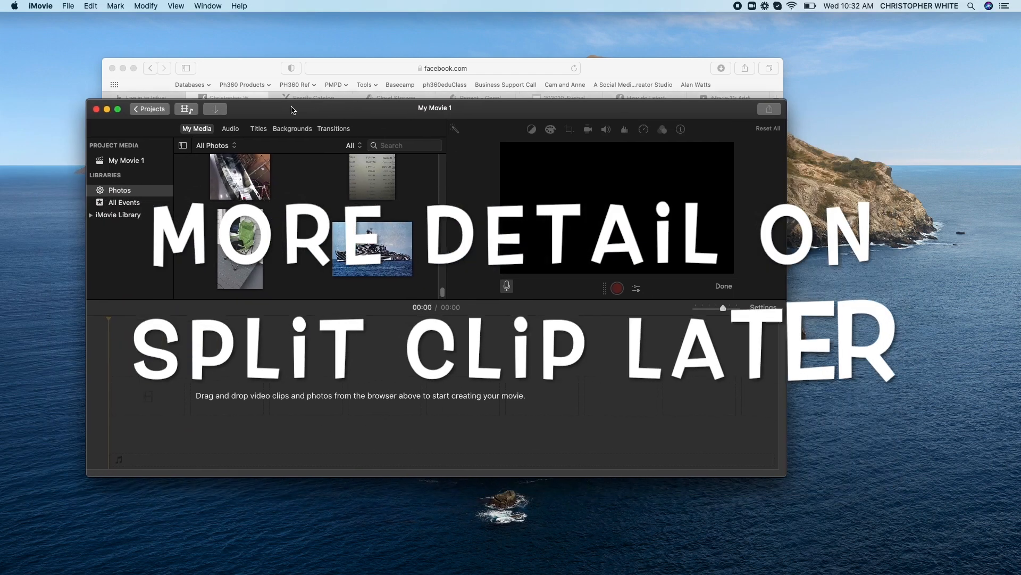
- Look at the My Albums view of the photo library and return to All Photos
drag(292, 110, 302, 91)
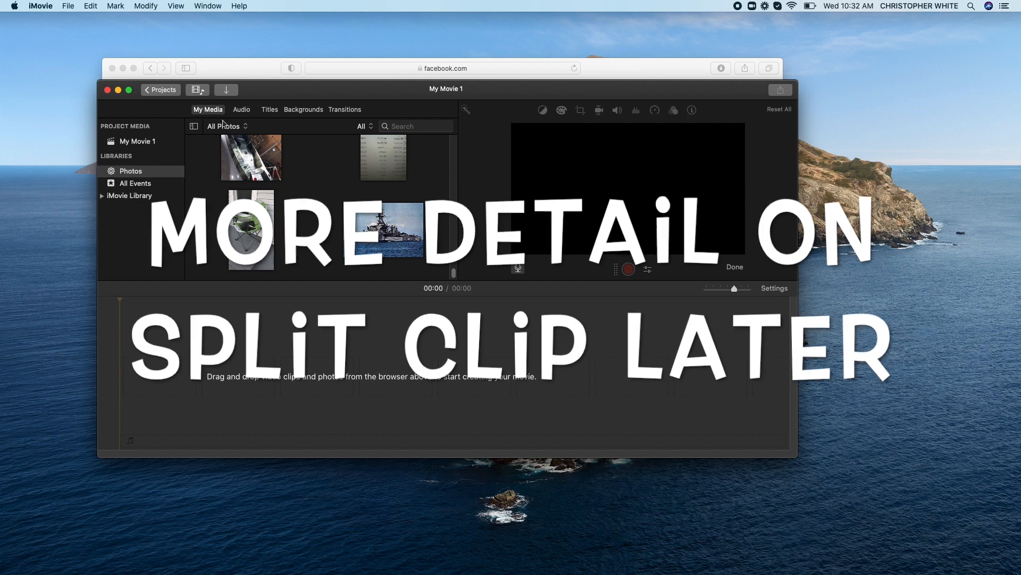
click(231, 128)
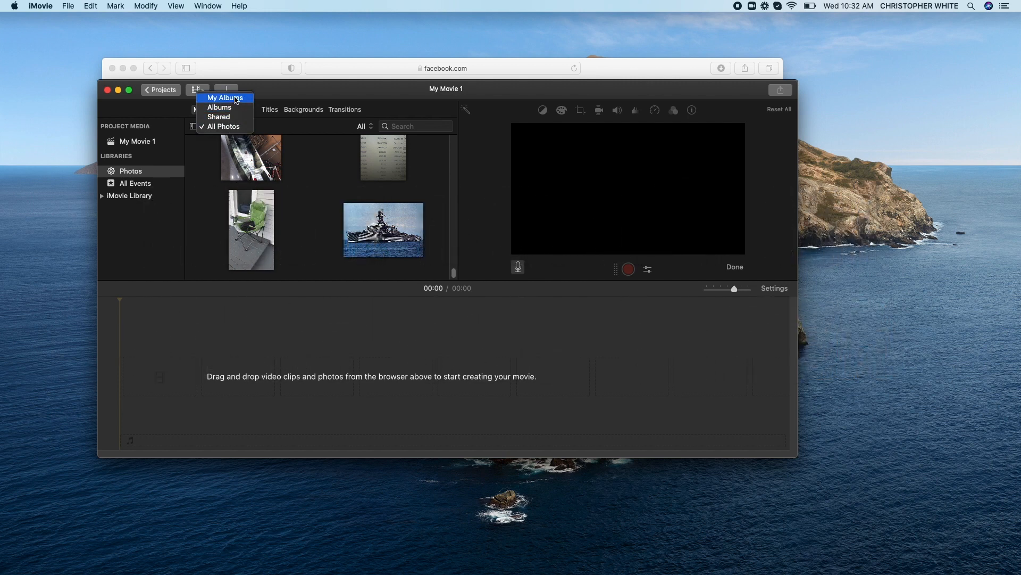
click(225, 97)
click(230, 128)
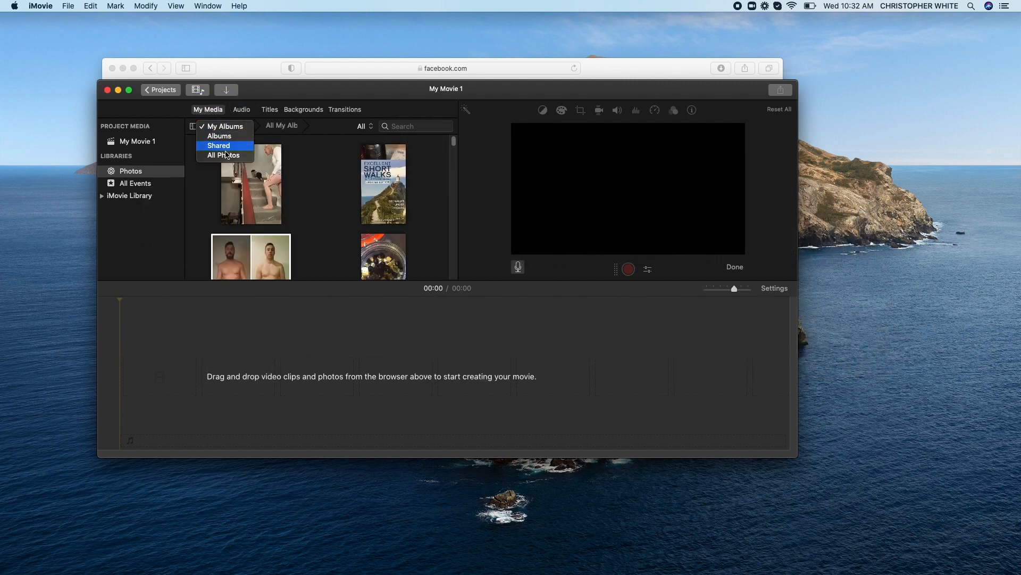
click(226, 155)
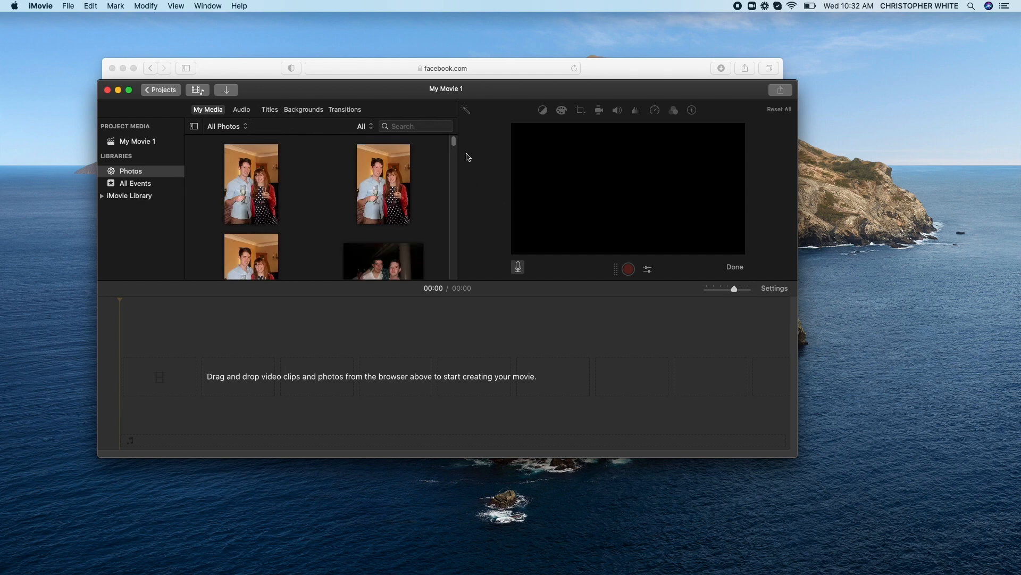
- Hide the libraries sidebar and add an upright photo of the kayak in the rafter-ceilinged garage to the empty timeline
drag(455, 145, 465, 308)
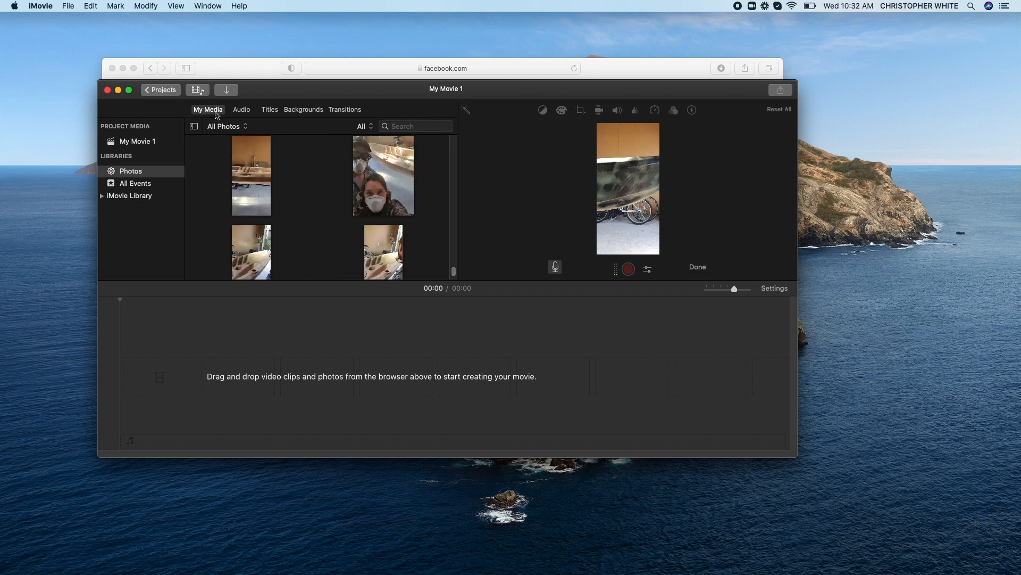
click(195, 126)
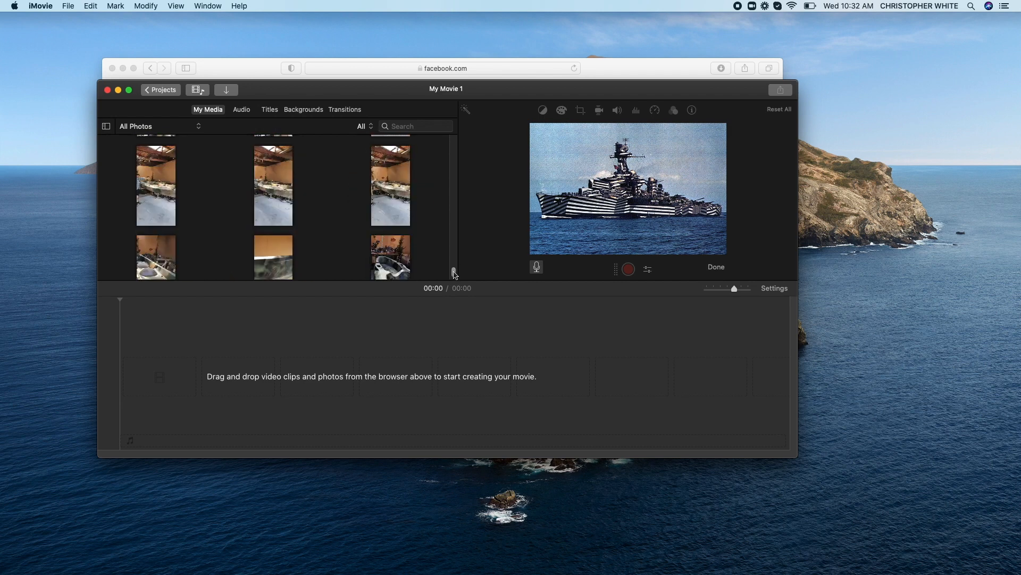
click(388, 192)
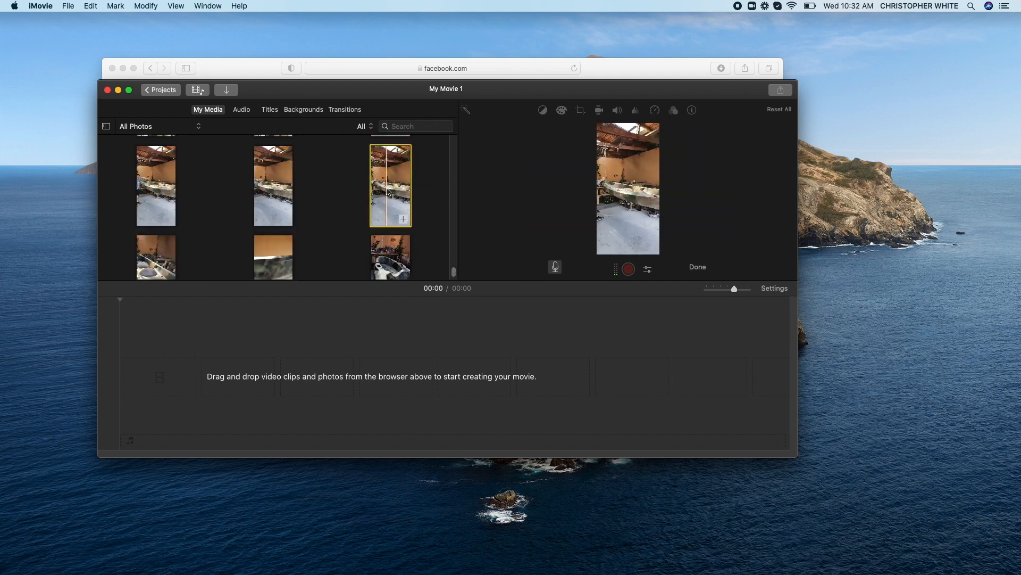
drag(388, 192, 330, 393)
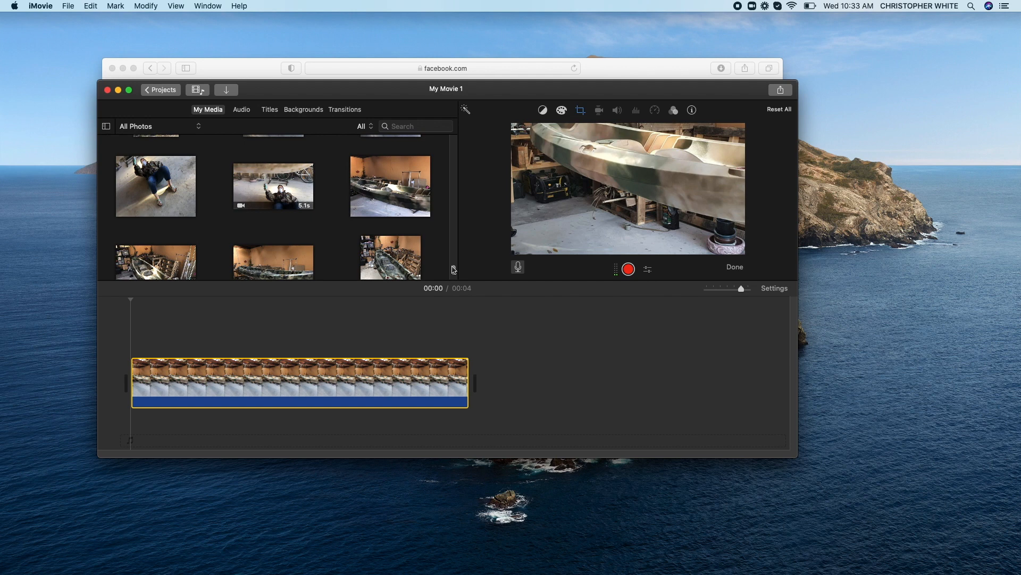
- Insert the 5.1-second video of the masked person spraying the kayak at the start of the timeline
drag(271, 191, 159, 390)
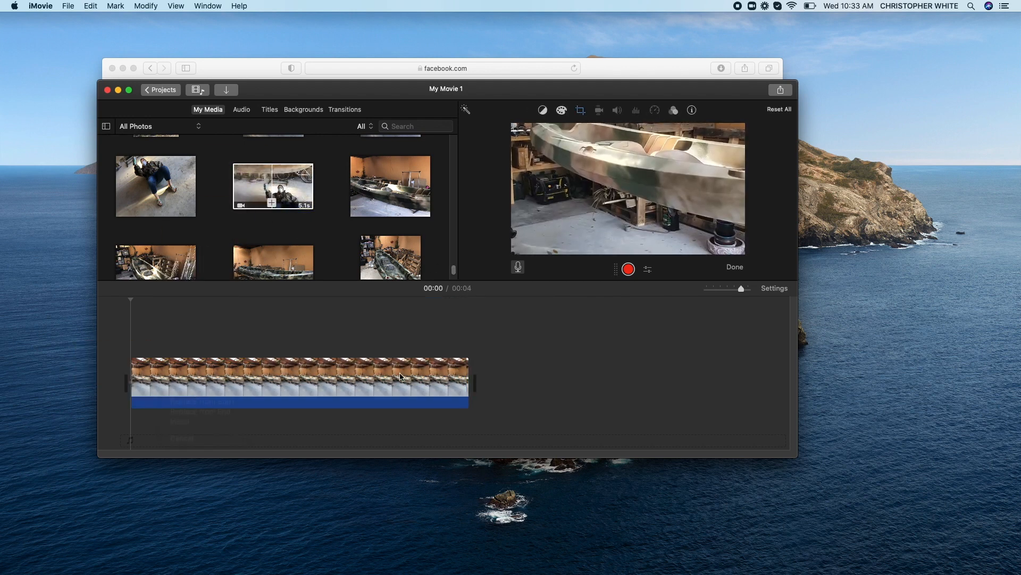
drag(268, 192, 165, 386)
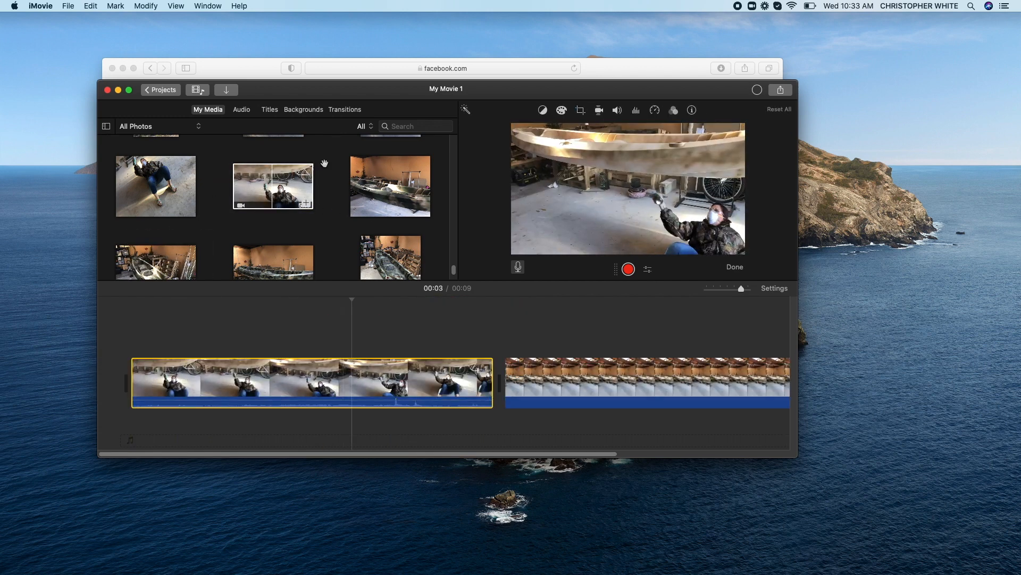
- Insert the wide garage photo of the hanging red and yellow kayak as the first clip in the timeline
drag(454, 270, 456, 273)
click(454, 271)
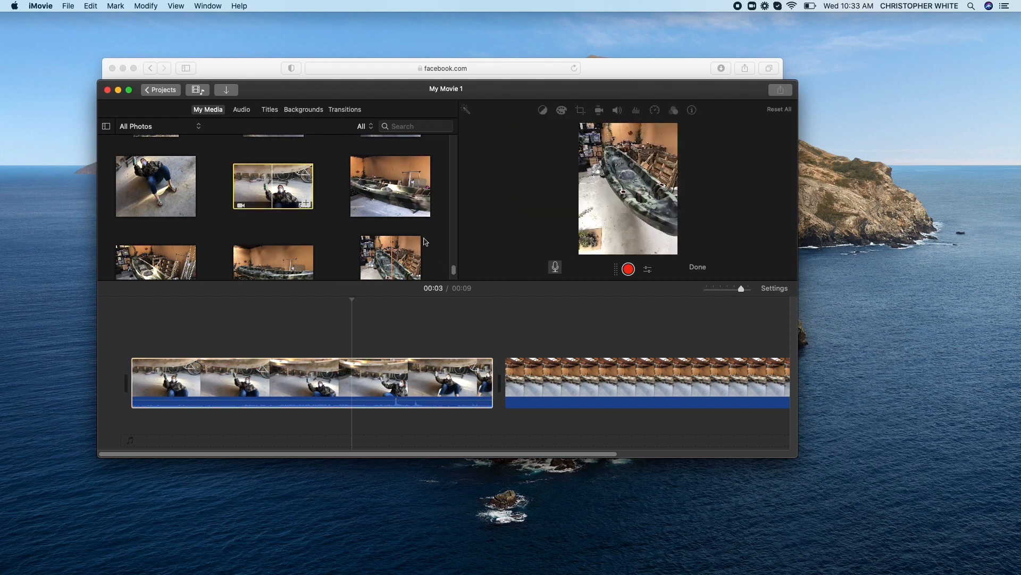
drag(454, 270, 456, 273)
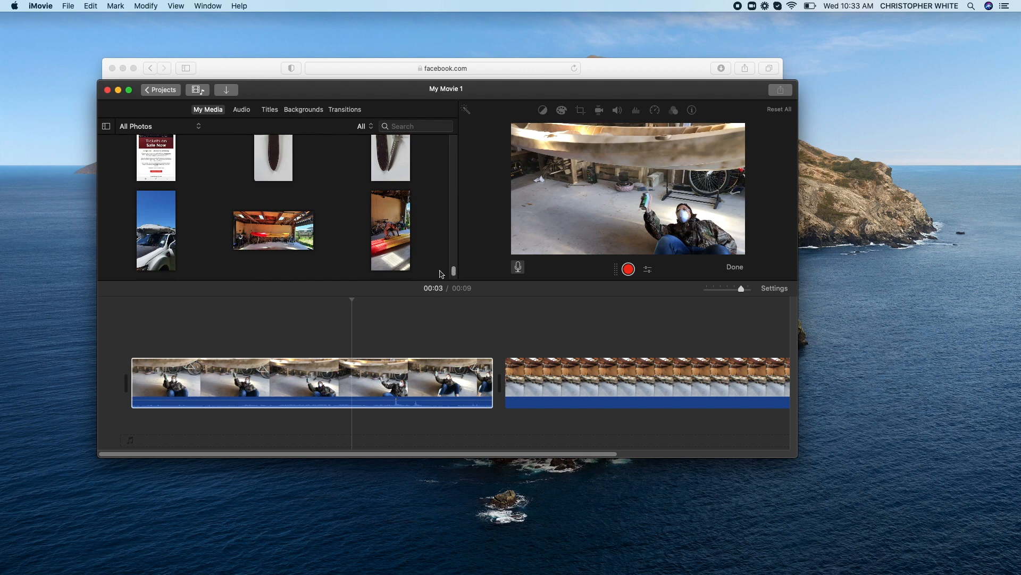
drag(290, 238, 133, 382)
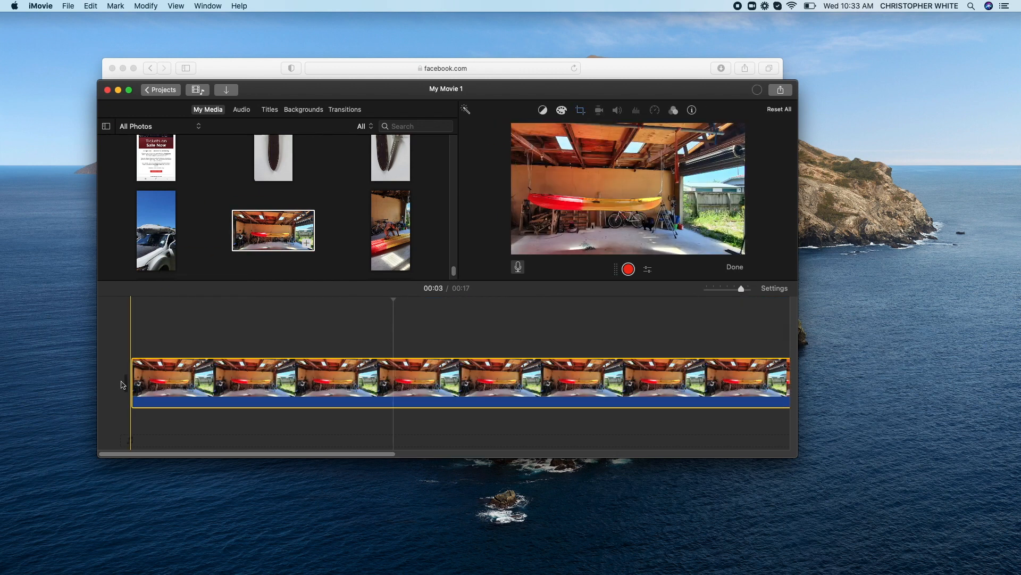
- Place the upright red and yellow kayak photo in the main track between the wide garage photo and the spraying video
drag(400, 251, 584, 419)
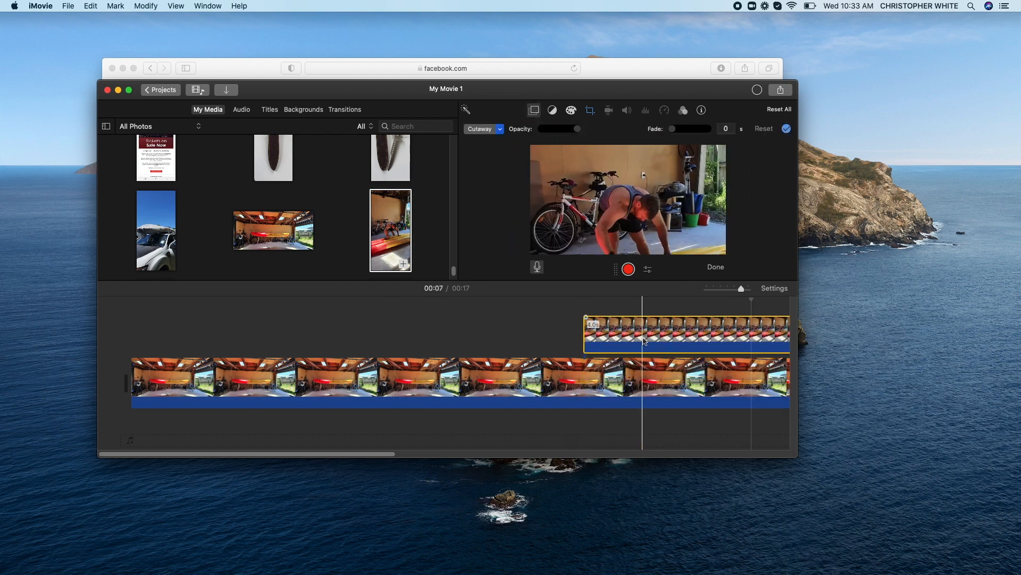
drag(651, 340, 681, 340)
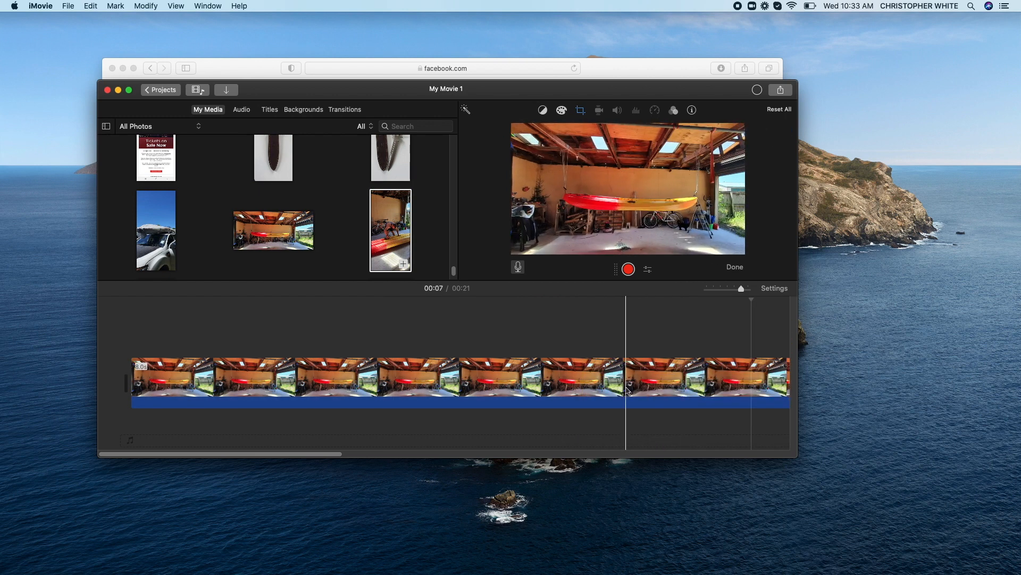
drag(741, 289, 728, 288)
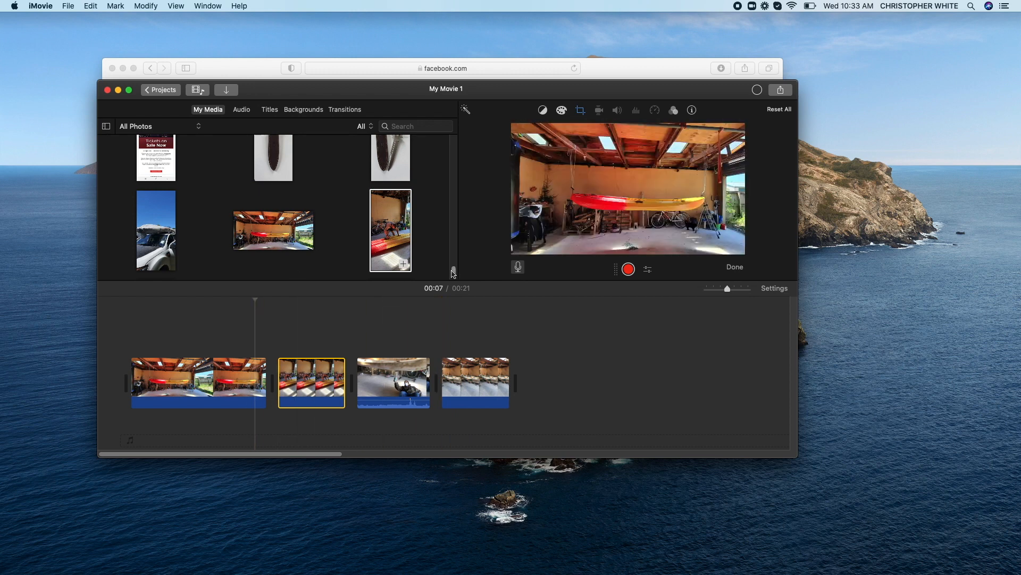
- Insert the upright curtain photo between the spraying video and the last clip in the timeline
scroll(453, 273, down, 5)
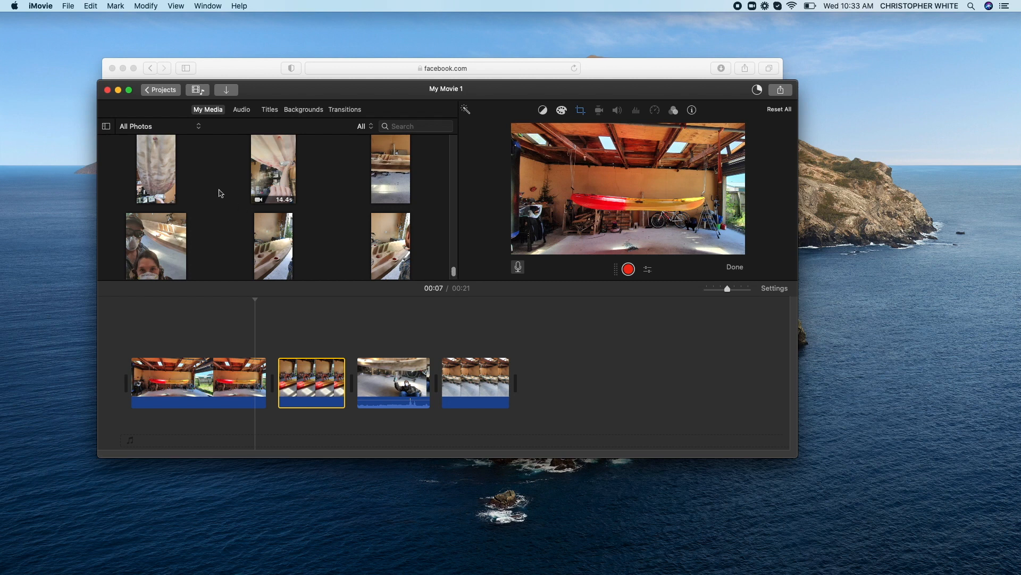
drag(176, 174, 405, 393)
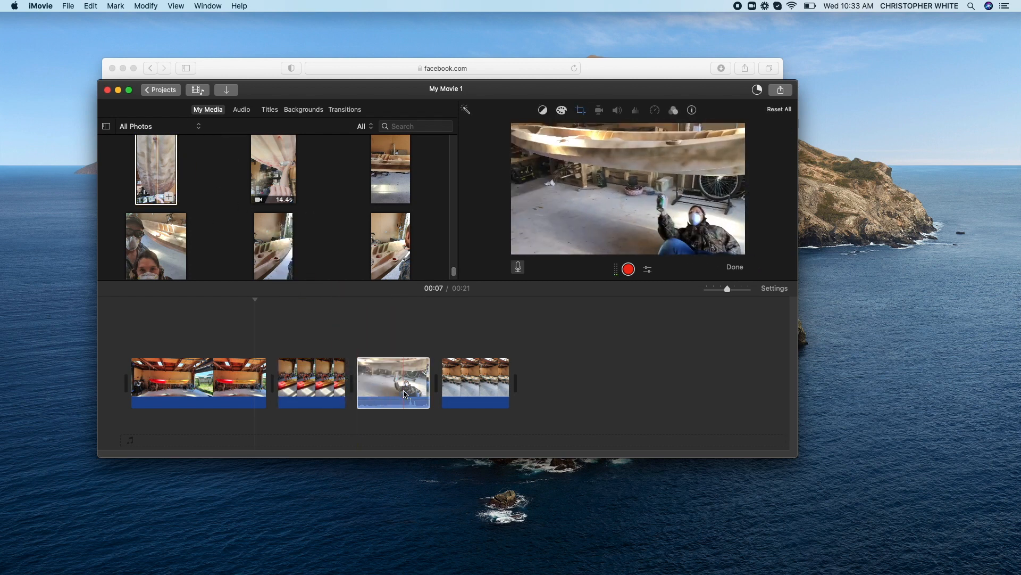
click(148, 158)
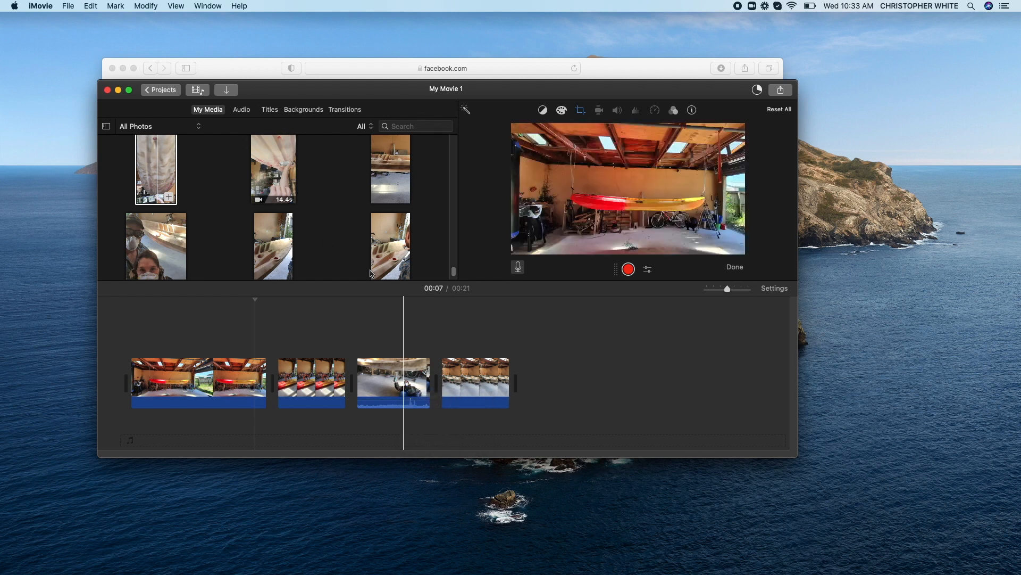
drag(167, 193, 430, 386)
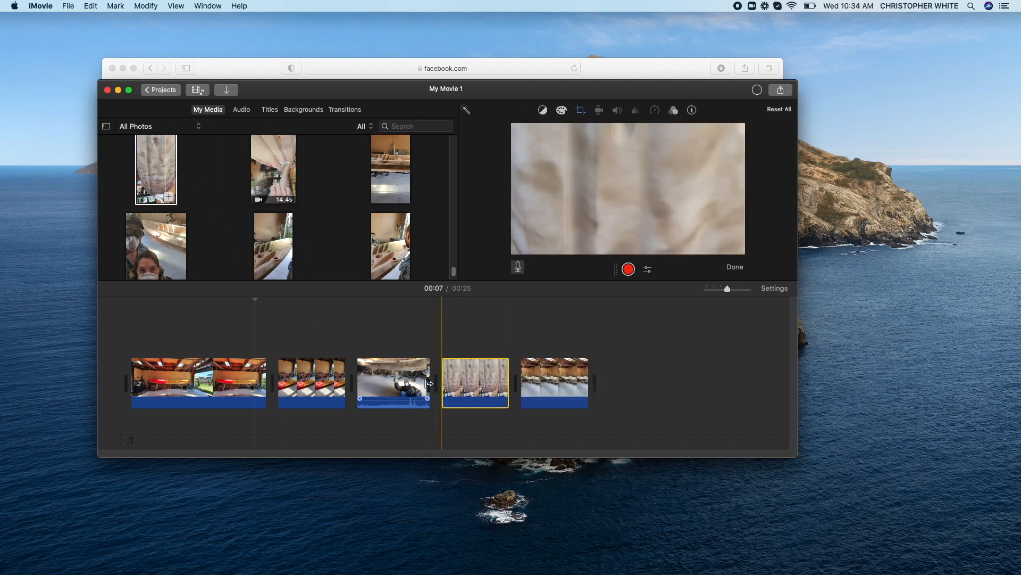
- Insert the 14.4-second curtain video before the spraying video, and the masked pair's selfie after the curtain photo
drag(280, 177, 345, 384)
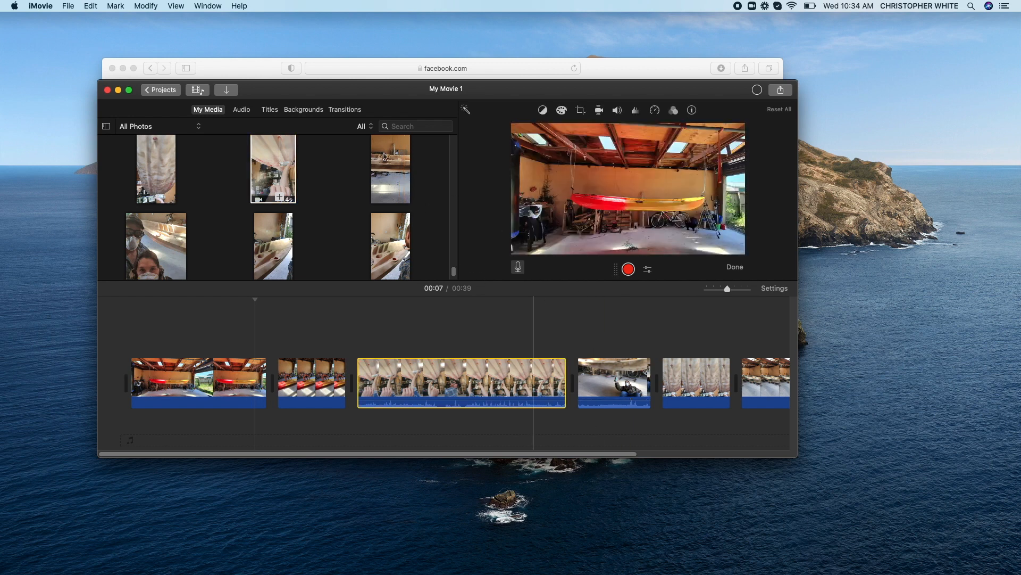
click(384, 162)
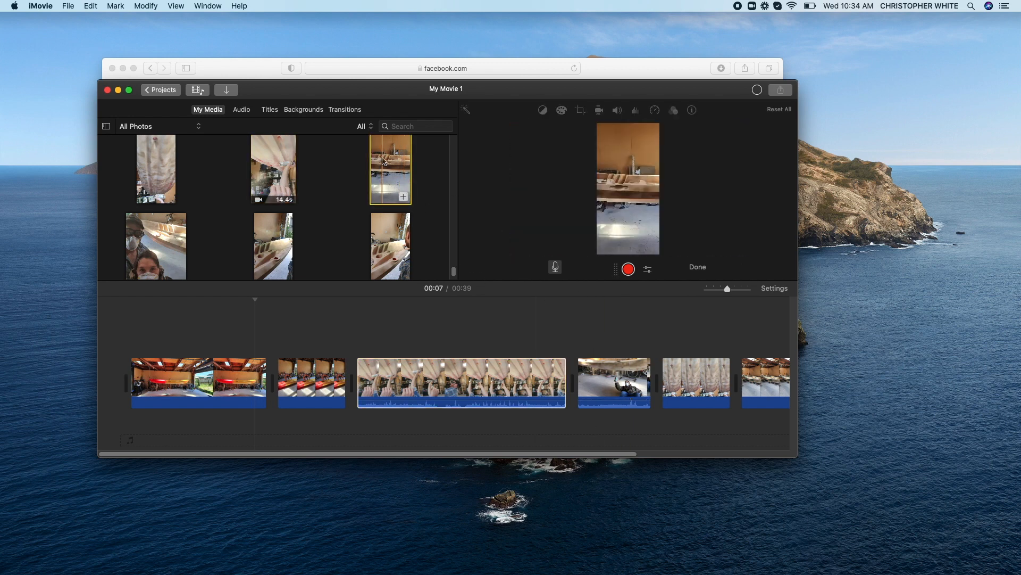
drag(156, 230, 730, 392)
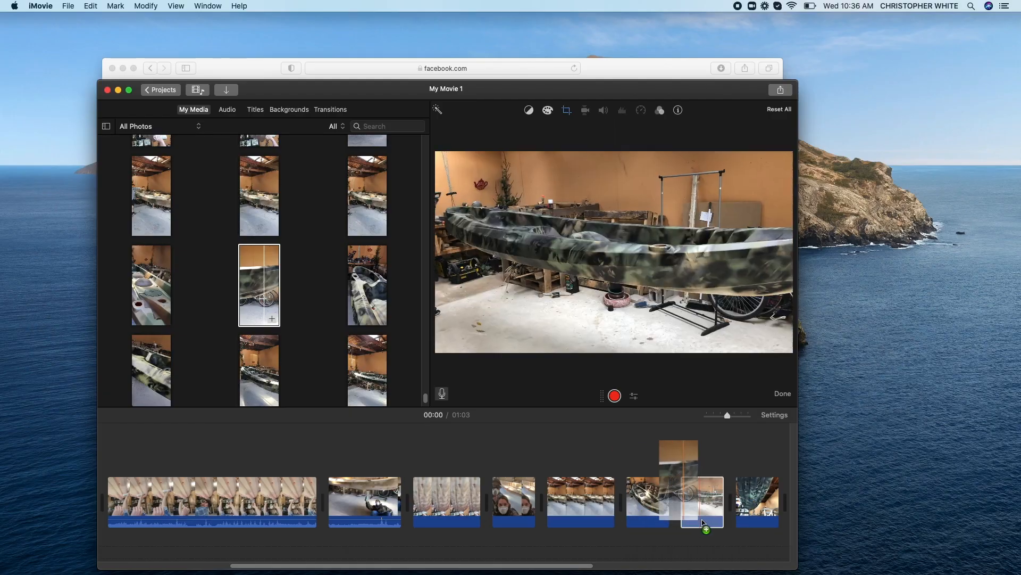
- Insert the upright camouflage kayak photo near the timeline's end and move the clip following it in front of it
drag(704, 527, 683, 516)
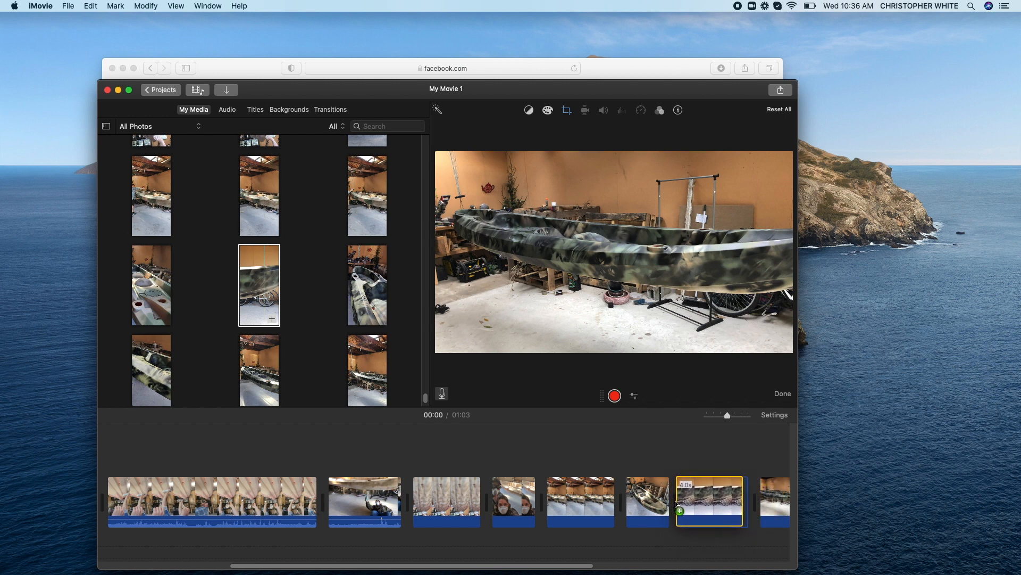
drag(678, 505, 679, 505)
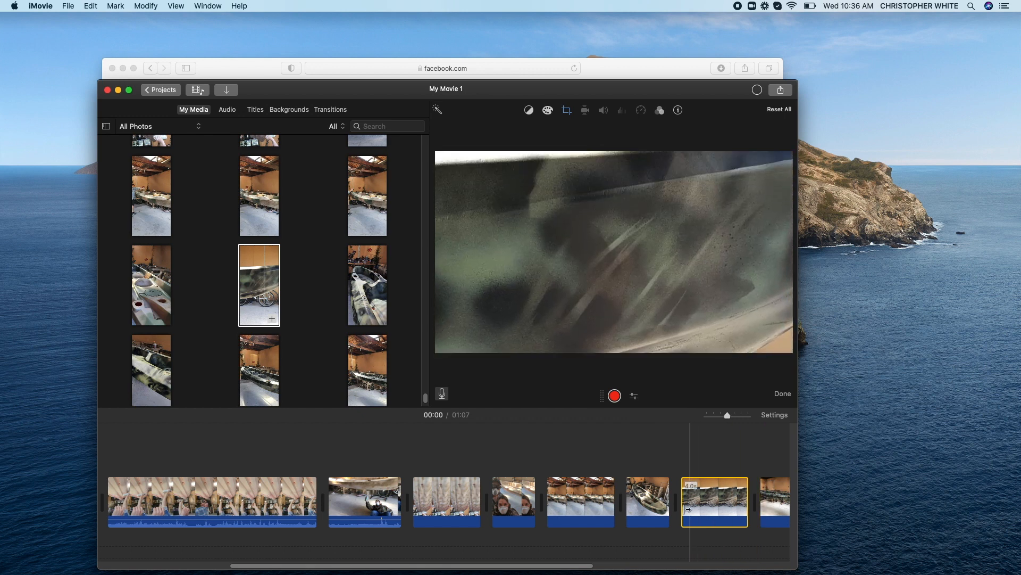
drag(778, 505, 695, 509)
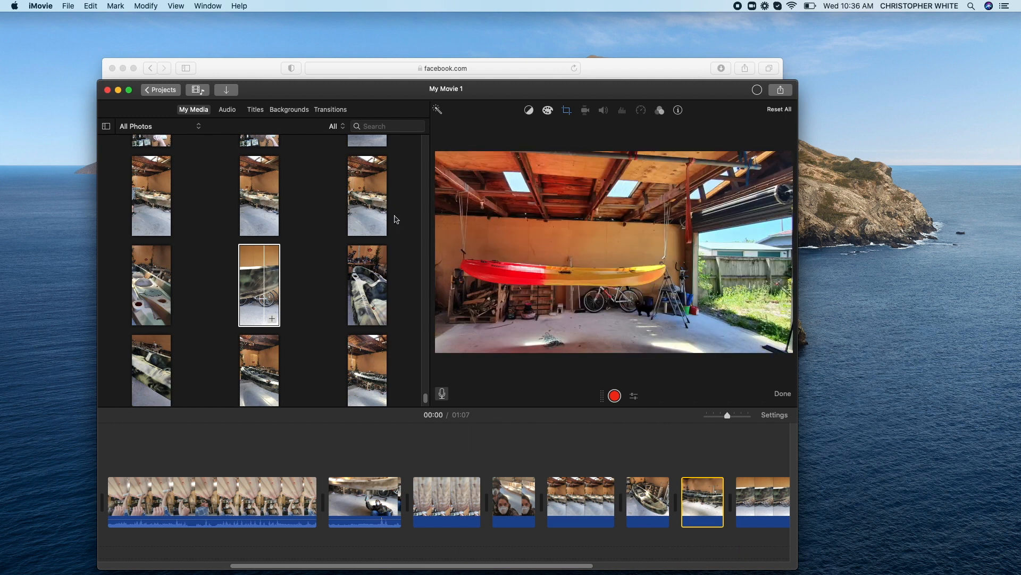
drag(320, 94, 292, 69)
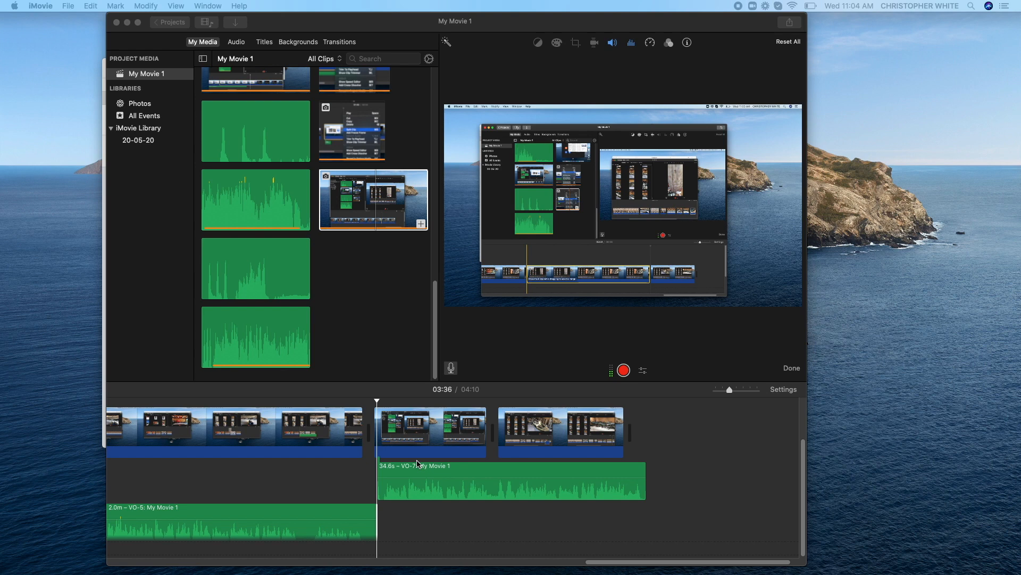
- Try fade-outs of -12:00.15 and -15:09.00 on the VO-7 voiceover clip, and reset the fade-out to none
click(522, 492)
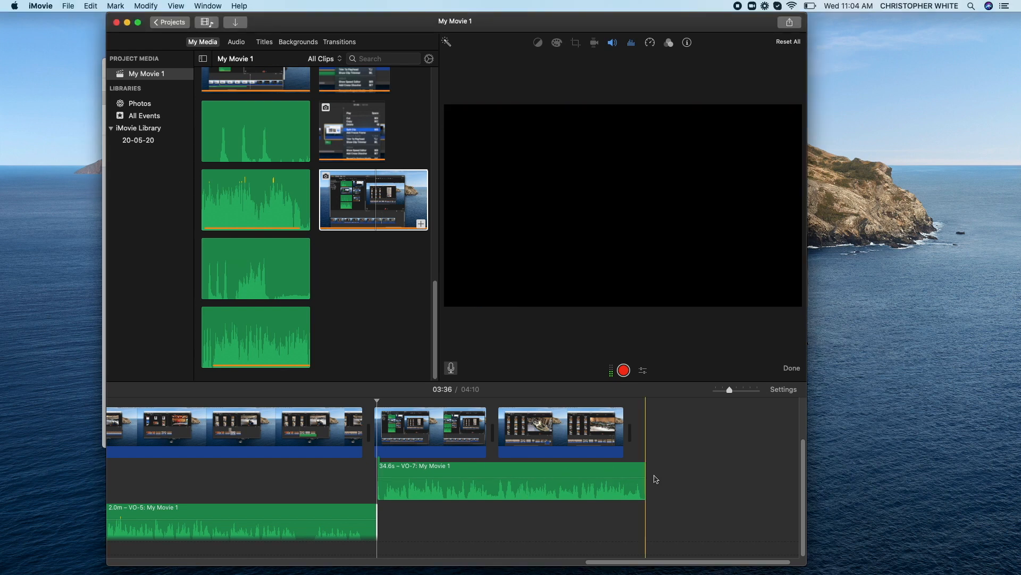
click(642, 474)
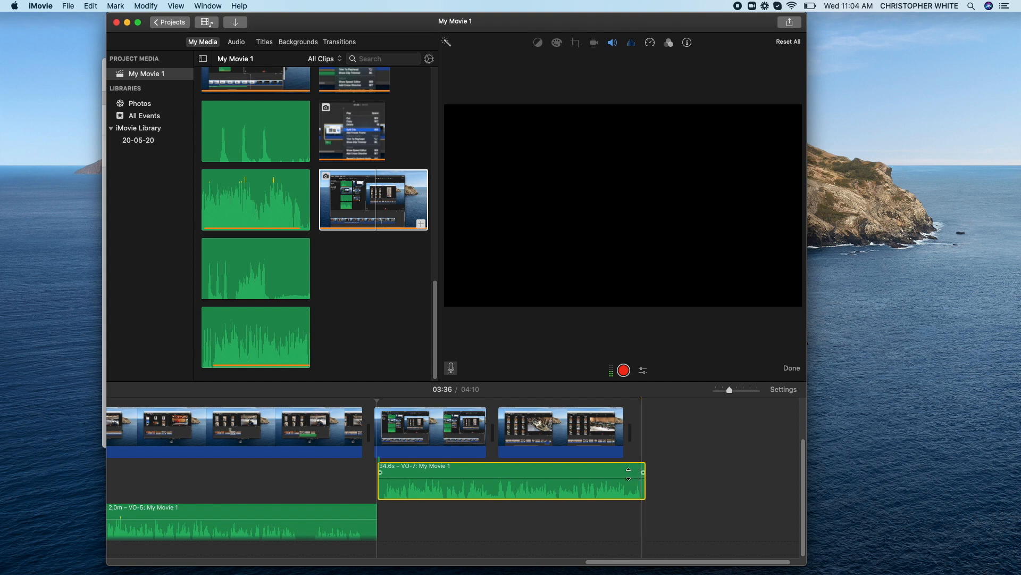
drag(643, 472, 548, 472)
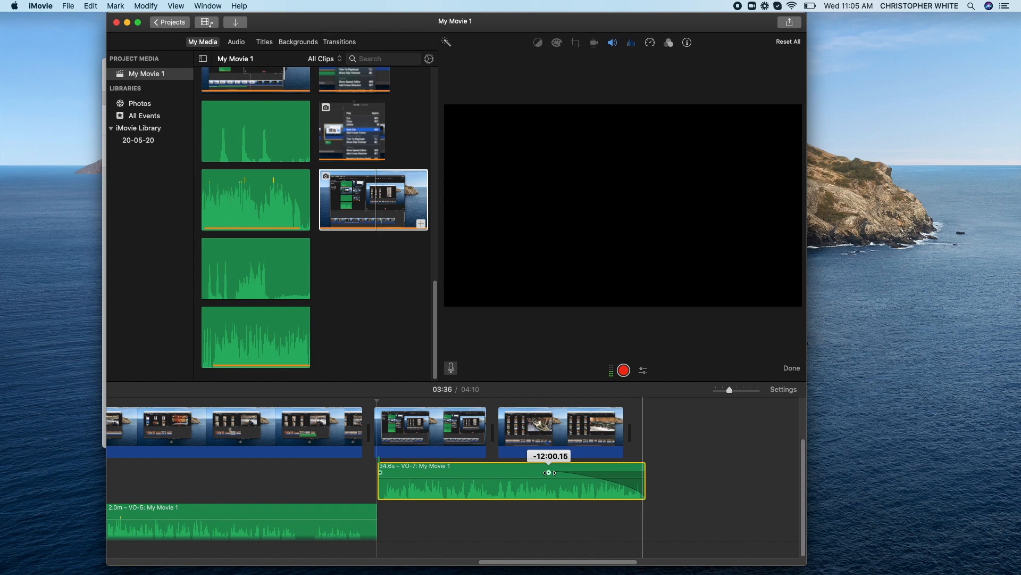
drag(548, 471, 525, 472)
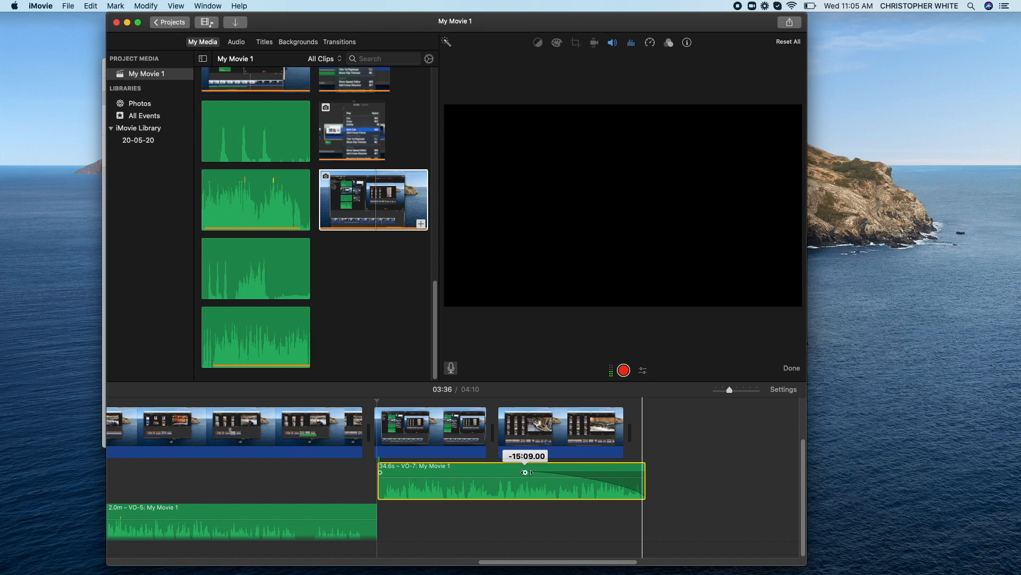
drag(524, 472, 643, 471)
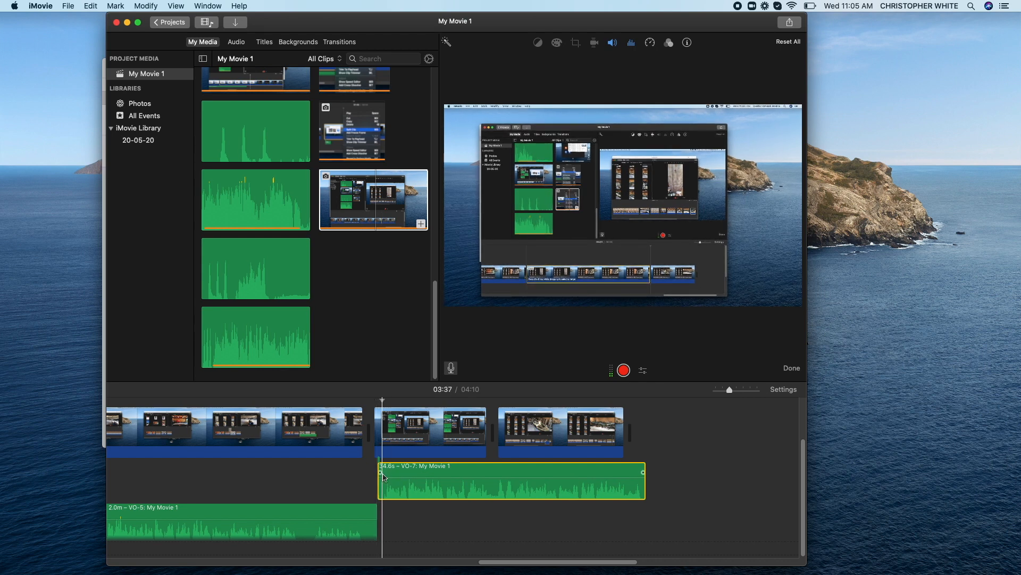
mouse_move(380, 473)
mouse_down()
mouse_move(463, 473)
mouse_move(381, 474)
mouse_up()
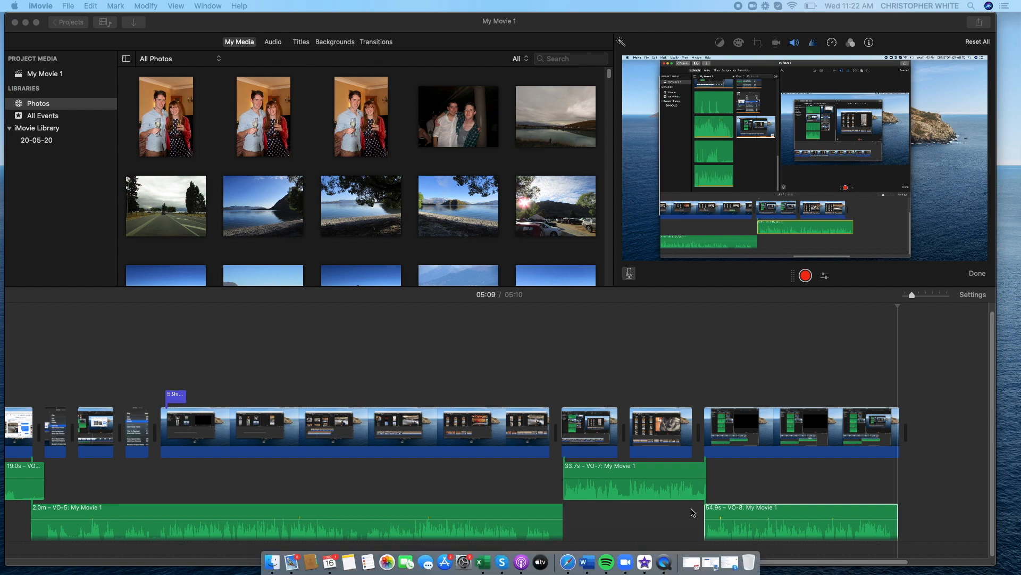
- Select the VO-8 voiceover clip and try adjusting its volume line
click(752, 524)
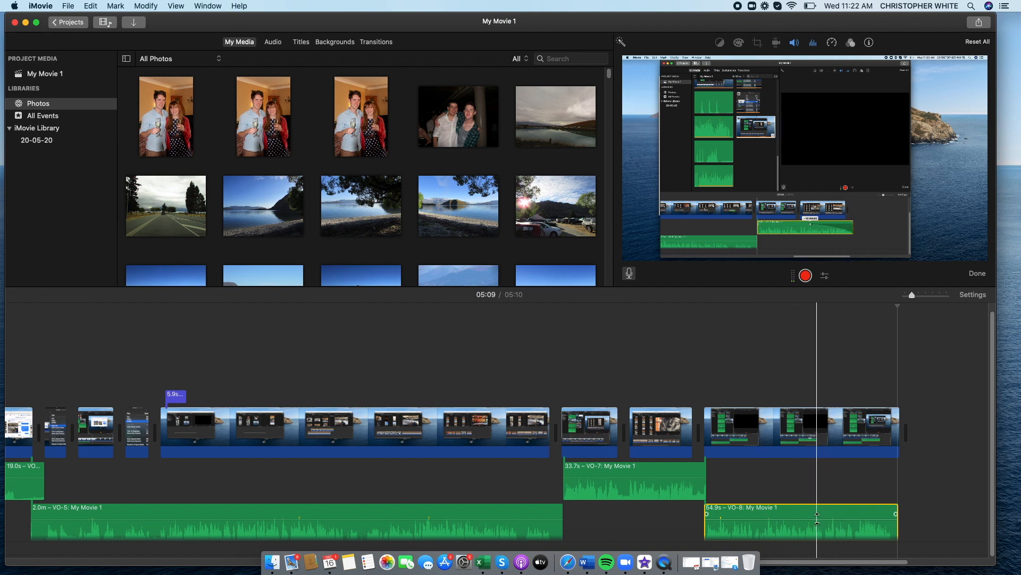
mouse_move(817, 518)
drag(817, 518, 817, 519)
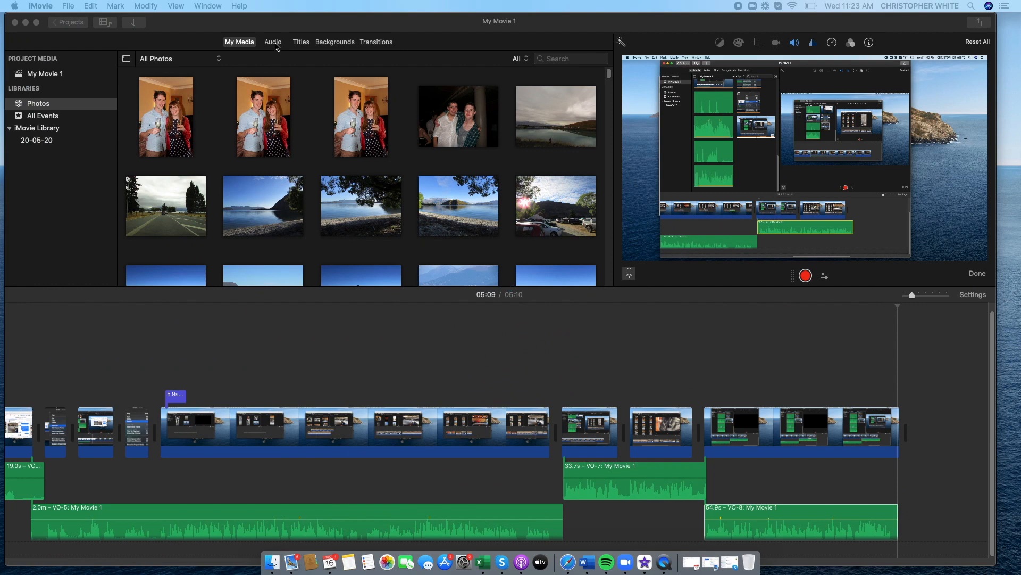
- Import the file 202012-Audio Vol adjust.mov from the Downloads folder into the project media
click(131, 23)
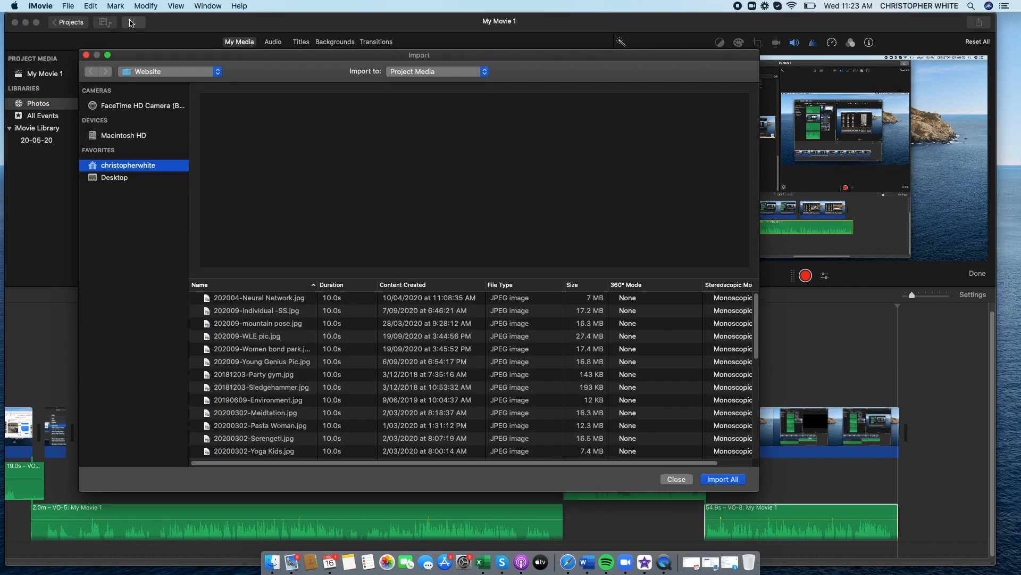
click(126, 178)
click(135, 166)
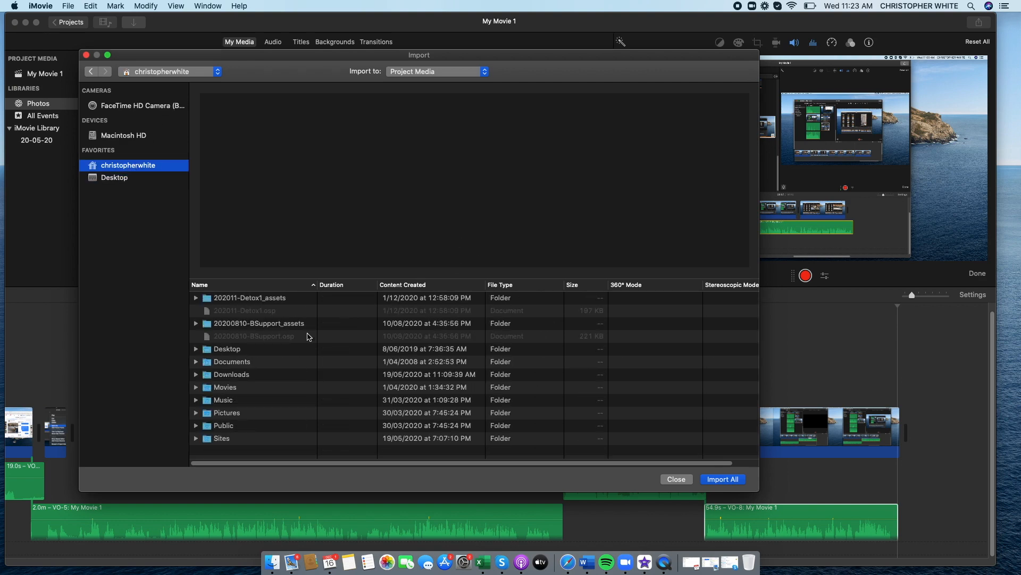
double_click(230, 374)
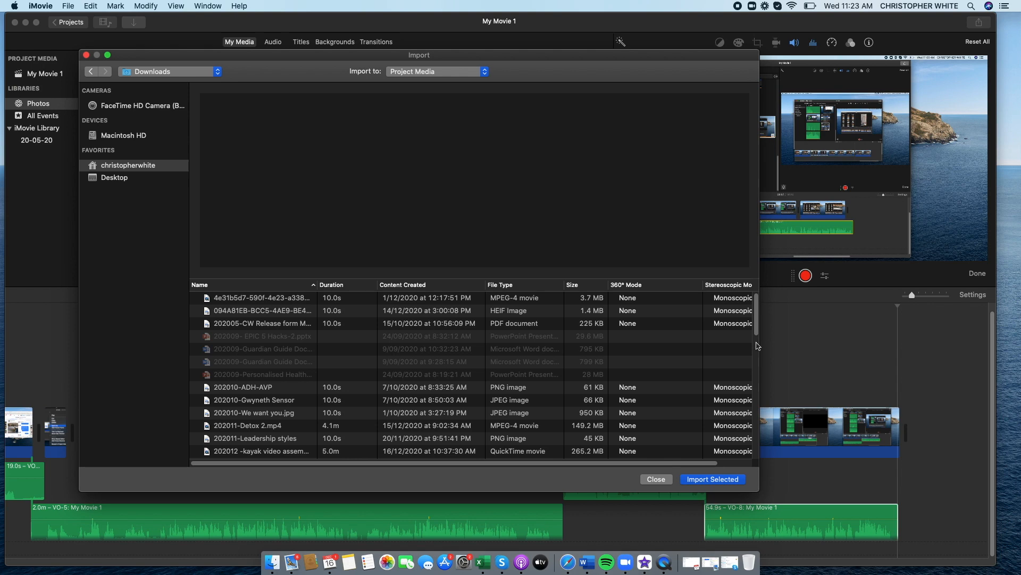
drag(756, 327, 753, 395)
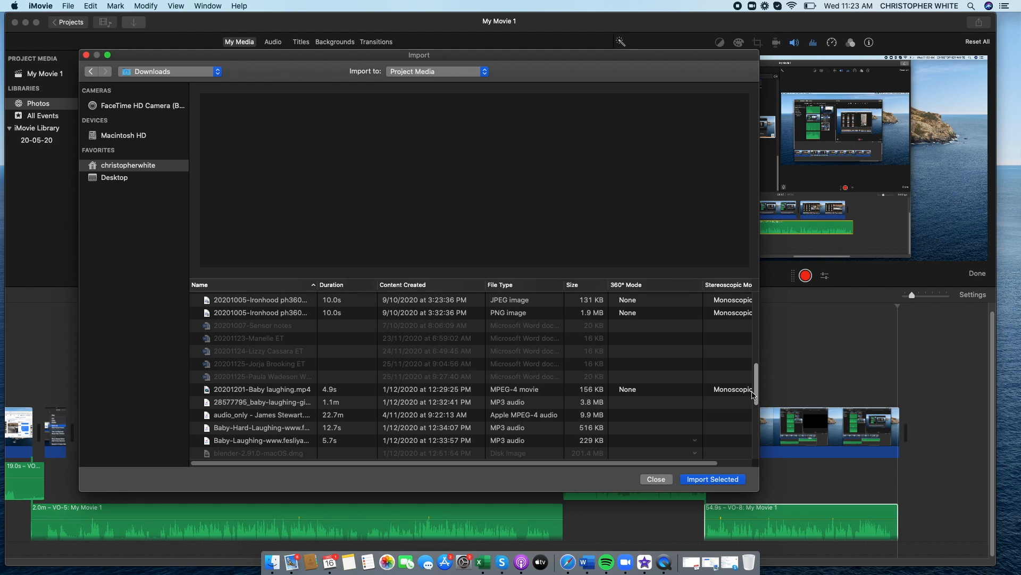
click(752, 391)
drag(758, 387, 757, 342)
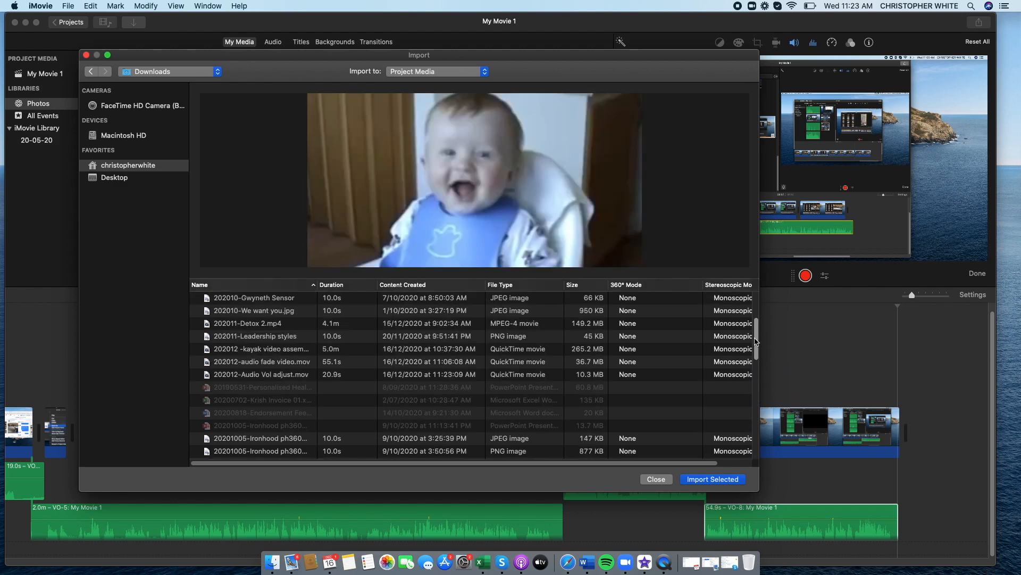
double_click(278, 375)
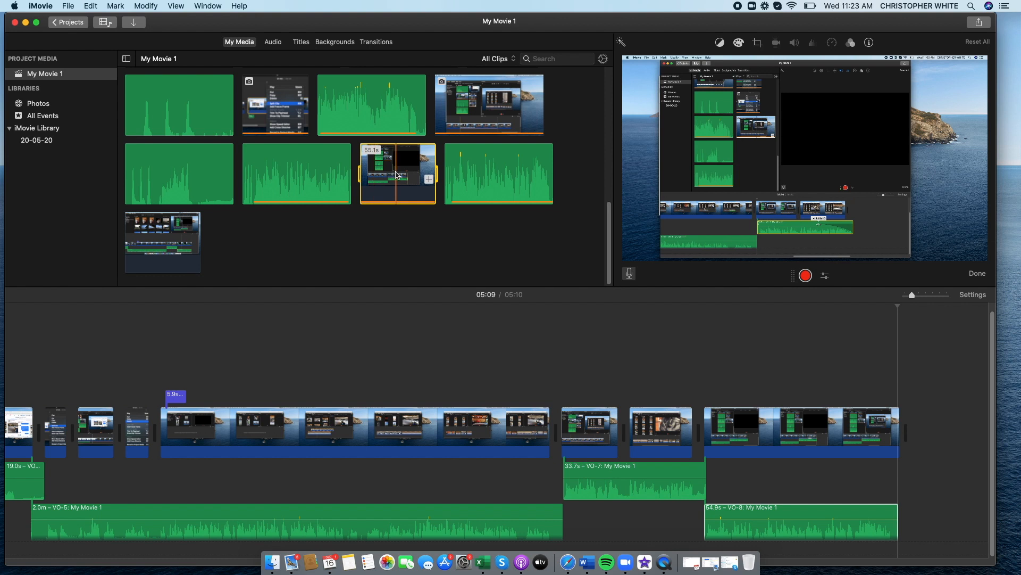
- Append the 55.1-second audio fade clip from the project media to the end of the timeline and select it
drag(396, 175, 441, 194)
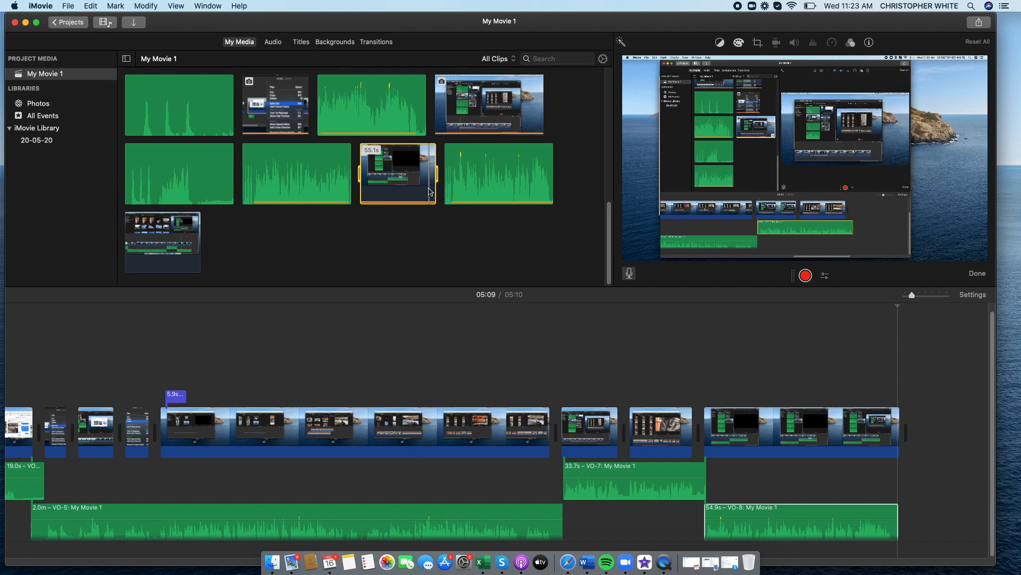
click(429, 180)
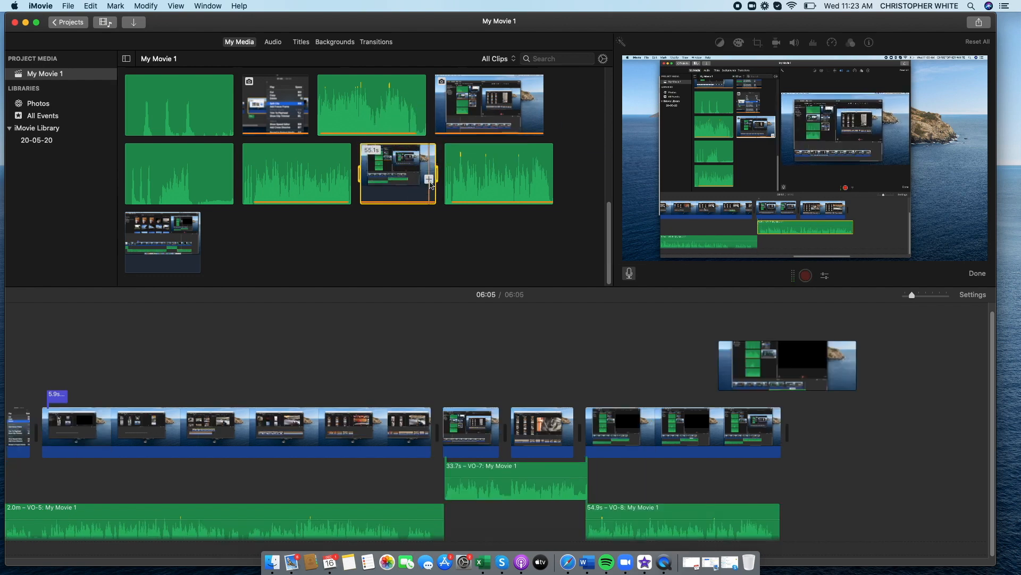
click(598, 431)
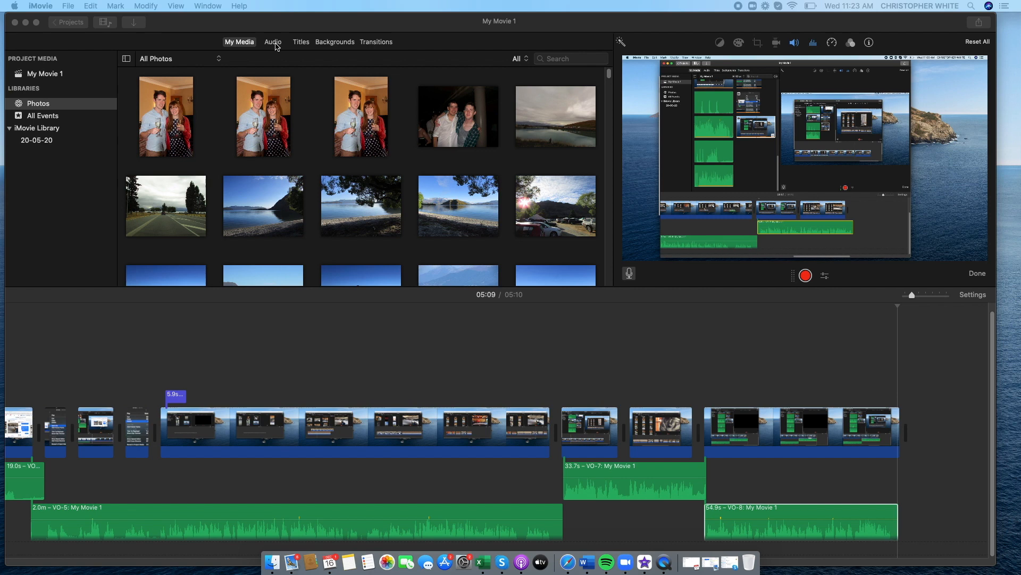
- Import the 202012-Audio Vol adjust.mov video from Downloads into the project media
click(131, 23)
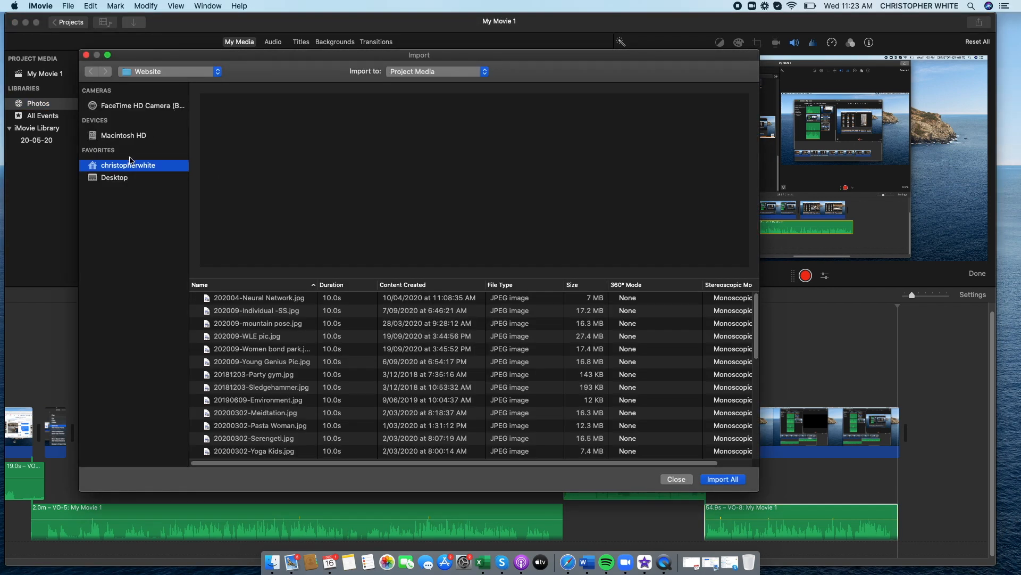
click(127, 178)
click(135, 168)
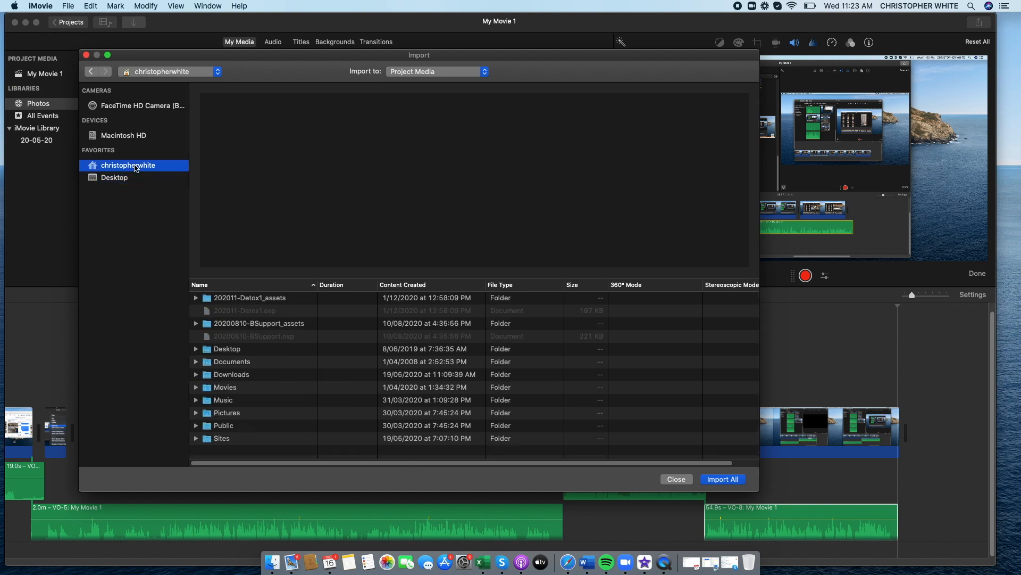
double_click(204, 376)
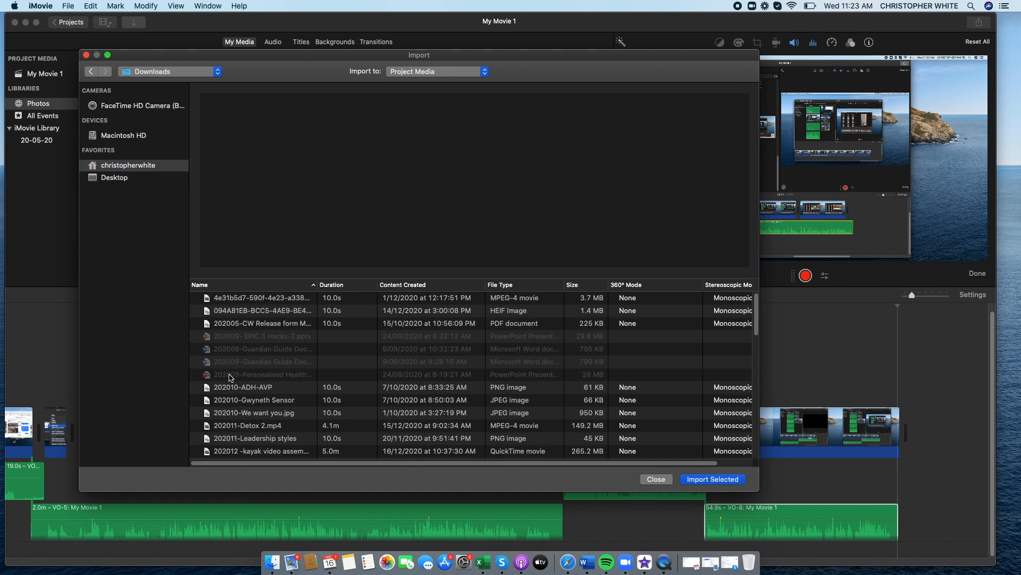
drag(756, 327, 754, 395)
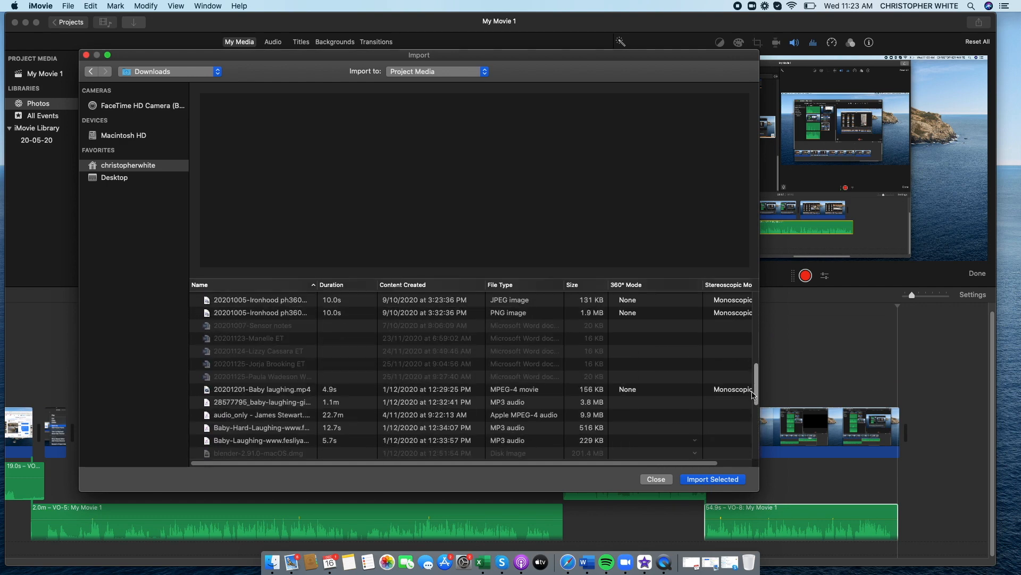
click(752, 392)
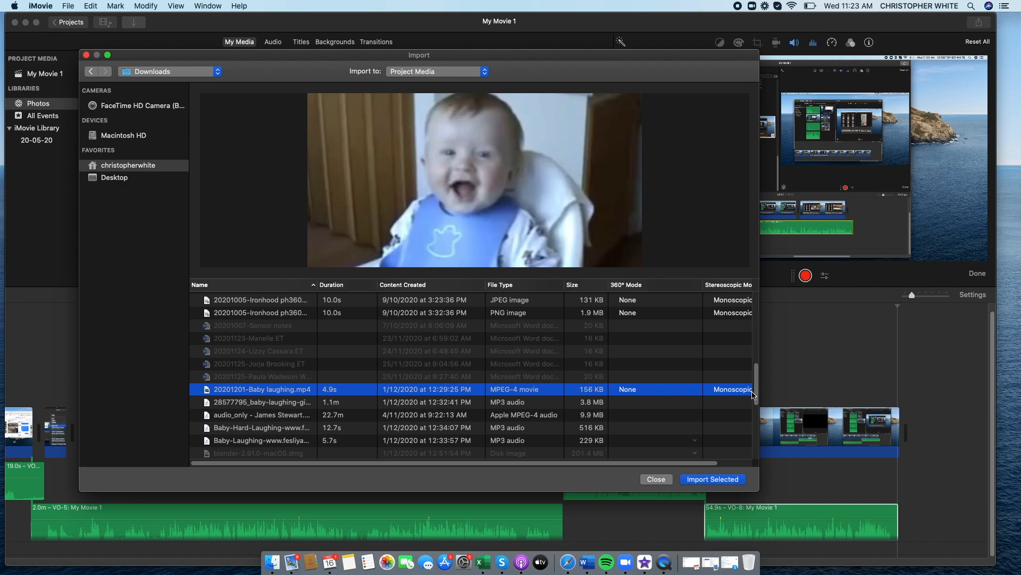
scroll(757, 387, up, 10)
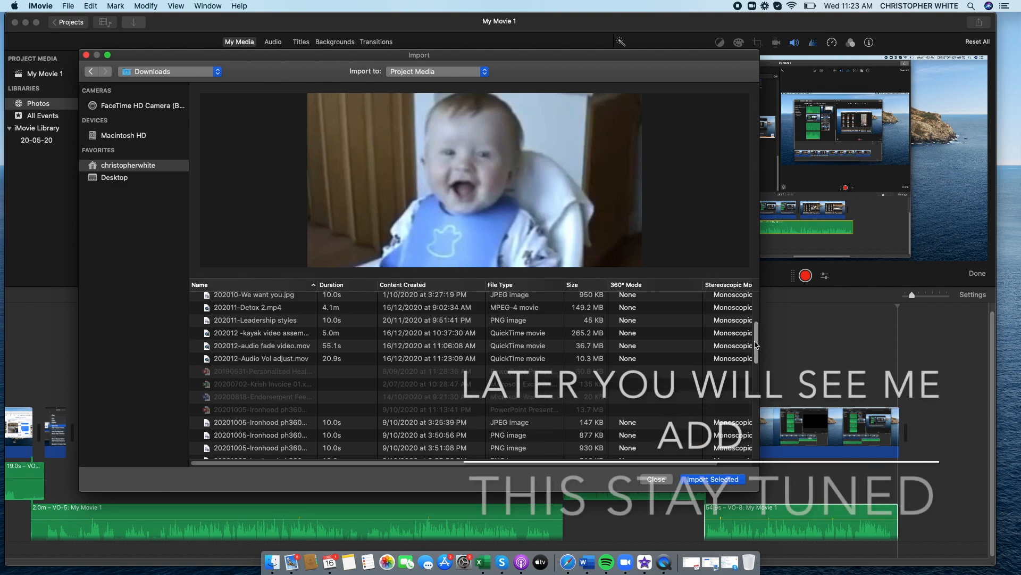
click(280, 366)
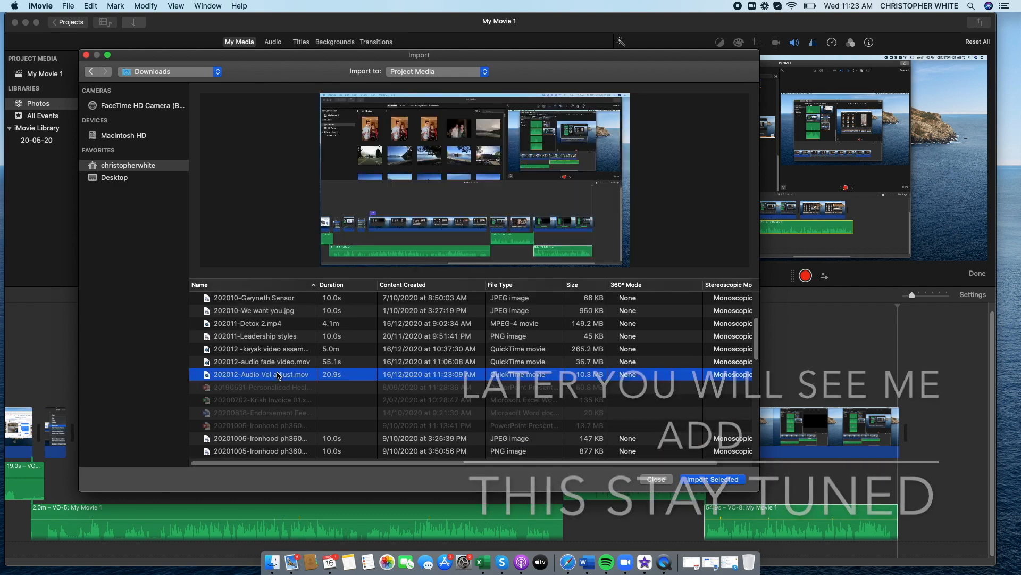
key(Return)
- Add the 55.1-second screen recording about audio fading after the last timeline clip and select the added clip
click(386, 161)
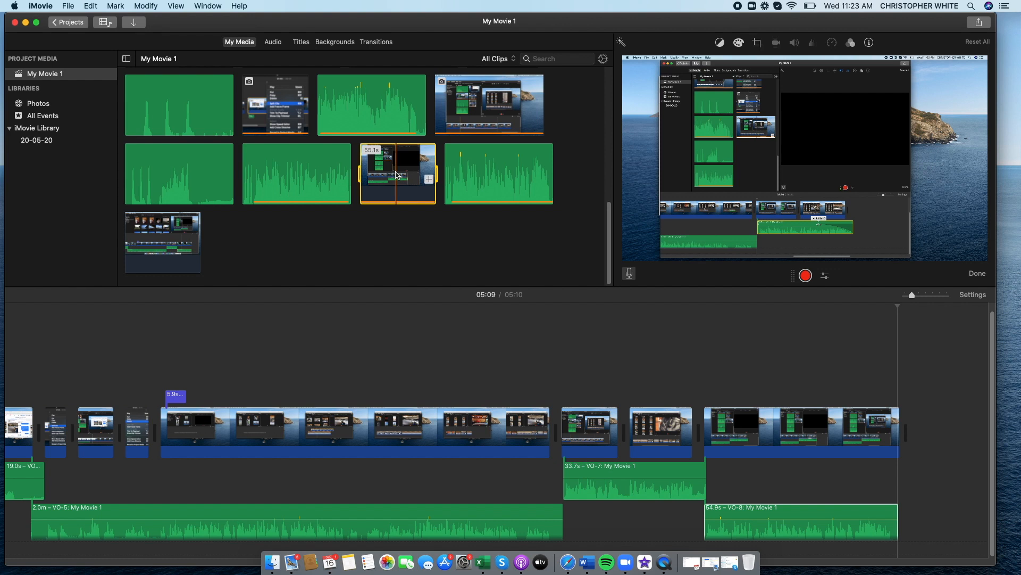
mouse_move(396, 175)
mouse_down()
mouse_move(615, 267)
mouse_move(415, 180)
mouse_up()
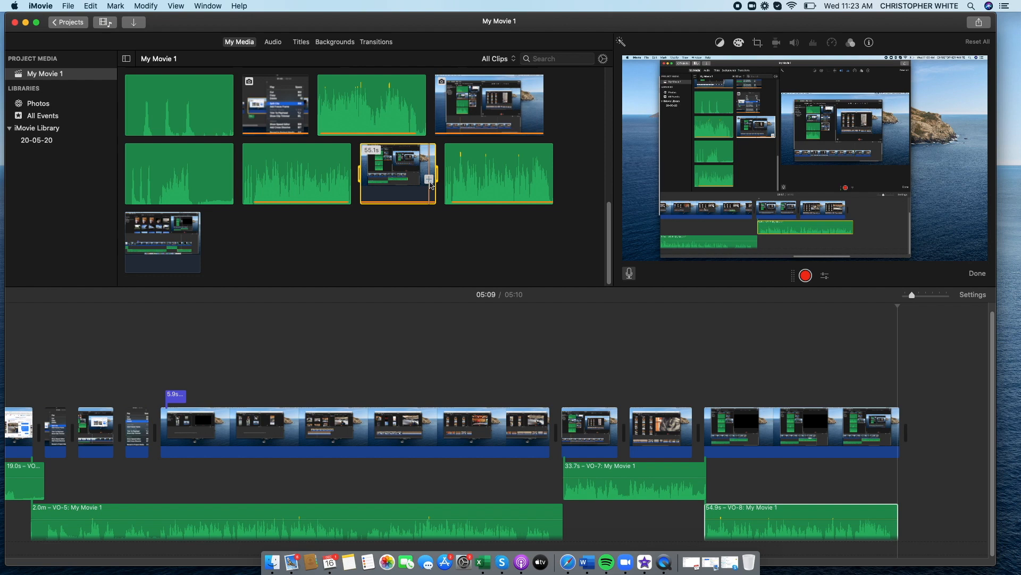
click(429, 179)
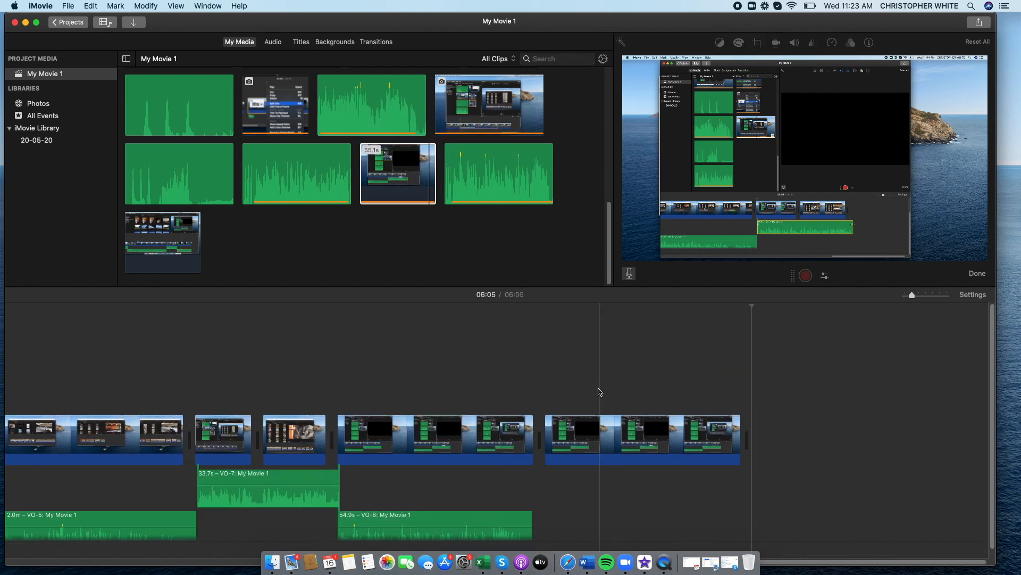
click(598, 430)
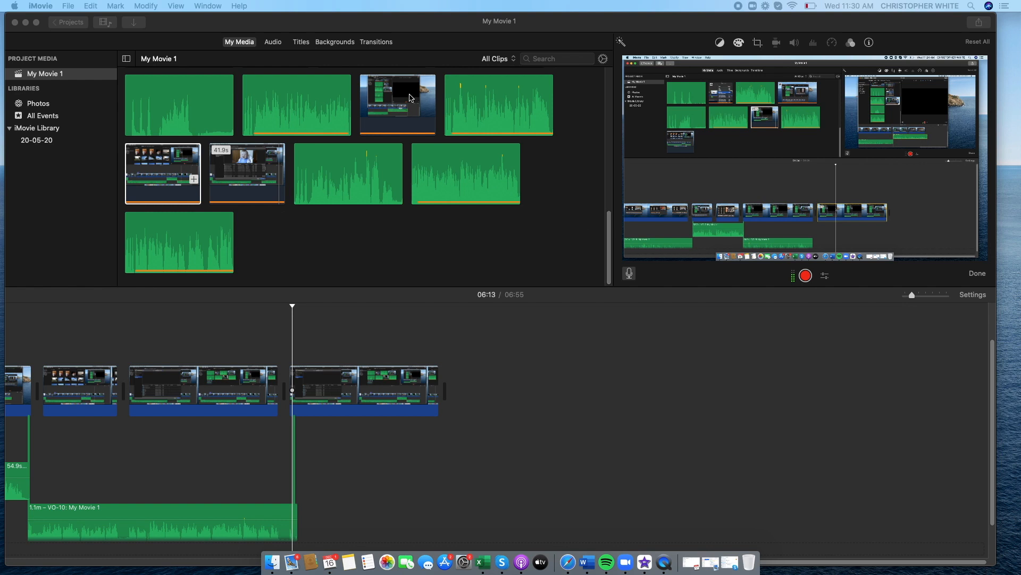
- Add Spin Out transitions at both ends of the last timeline clip and before the second-to-last clip
click(374, 41)
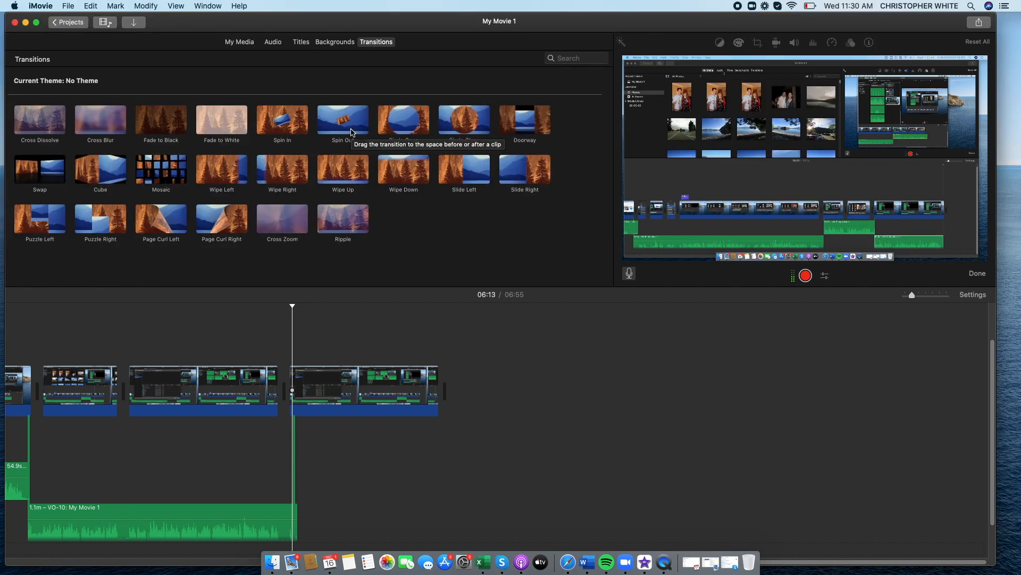
double_click(351, 132)
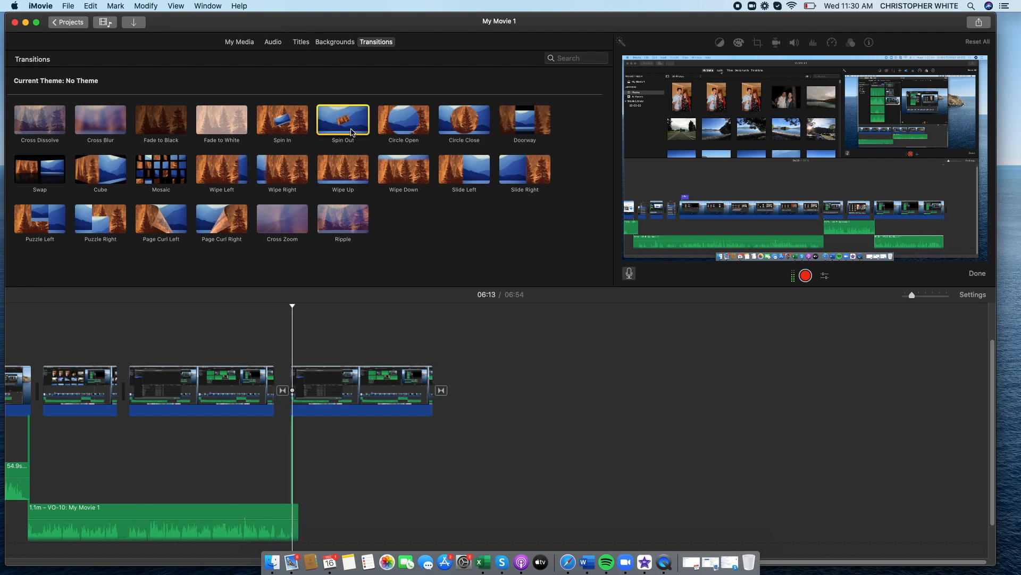
drag(351, 132, 119, 390)
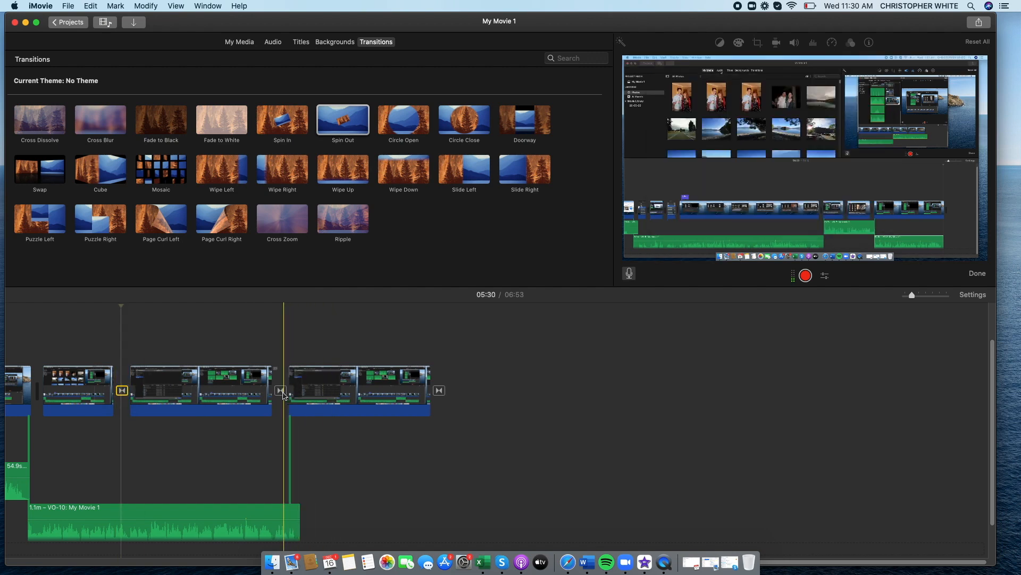
- Play back the timeline through the Spin Out transition before the second-to-last clip, starting around 05:25
scroll(149, 395, down, 1)
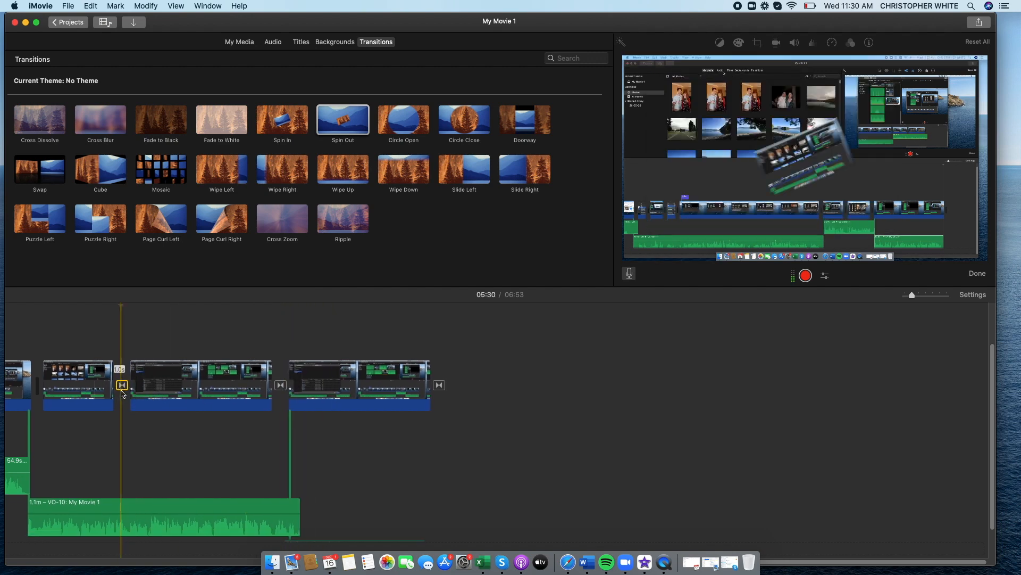
click(98, 384)
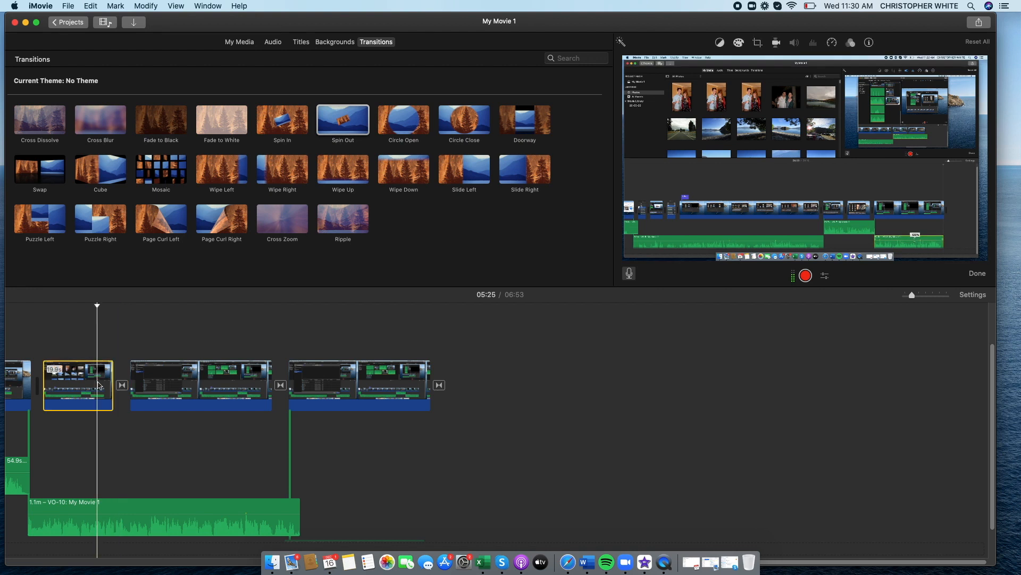
key(space)
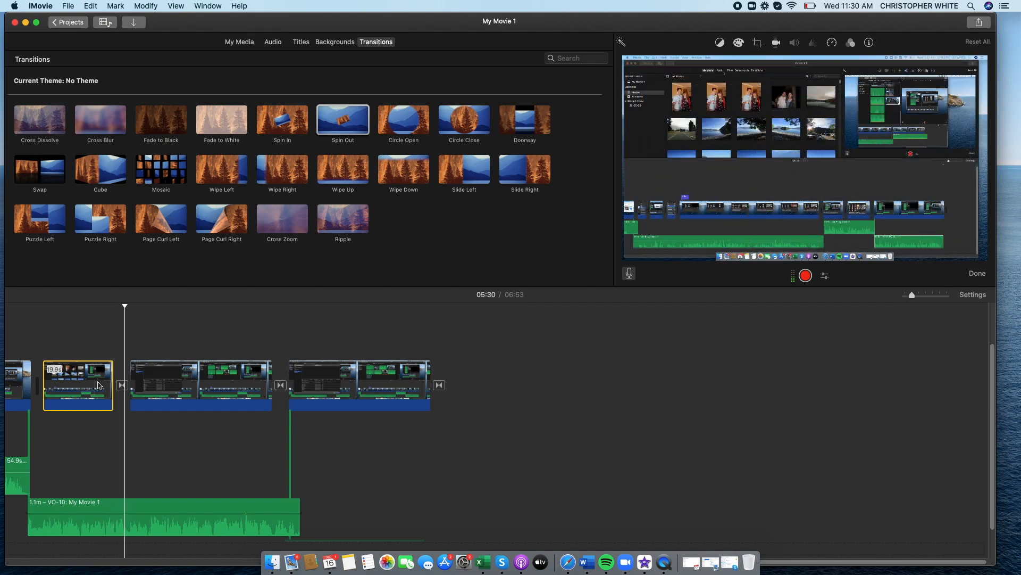
click(96, 374)
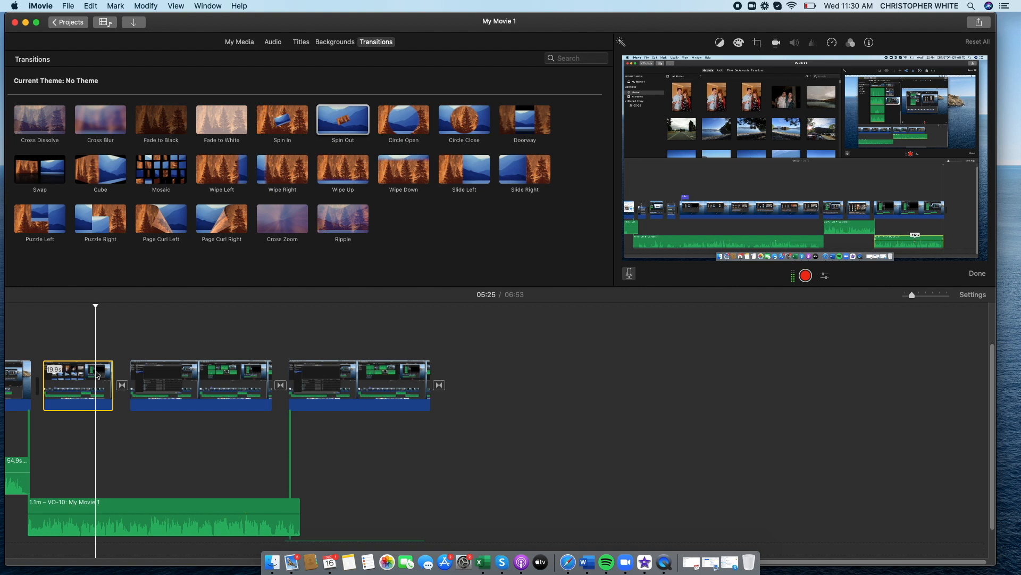
key(space)
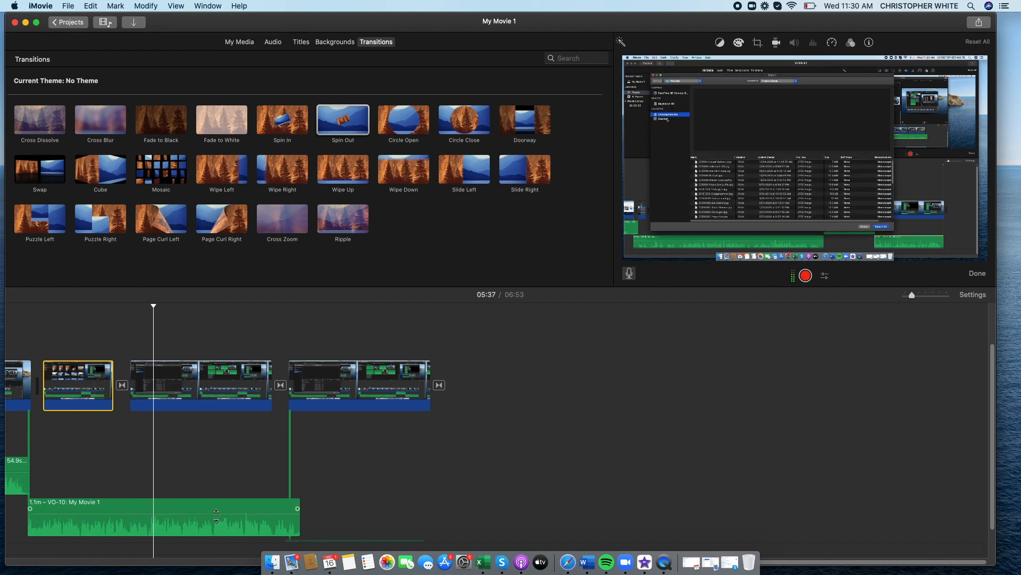
- Lower the volume line of the VO-10 voiceover clip all the way down
drag(215, 515, 216, 531)
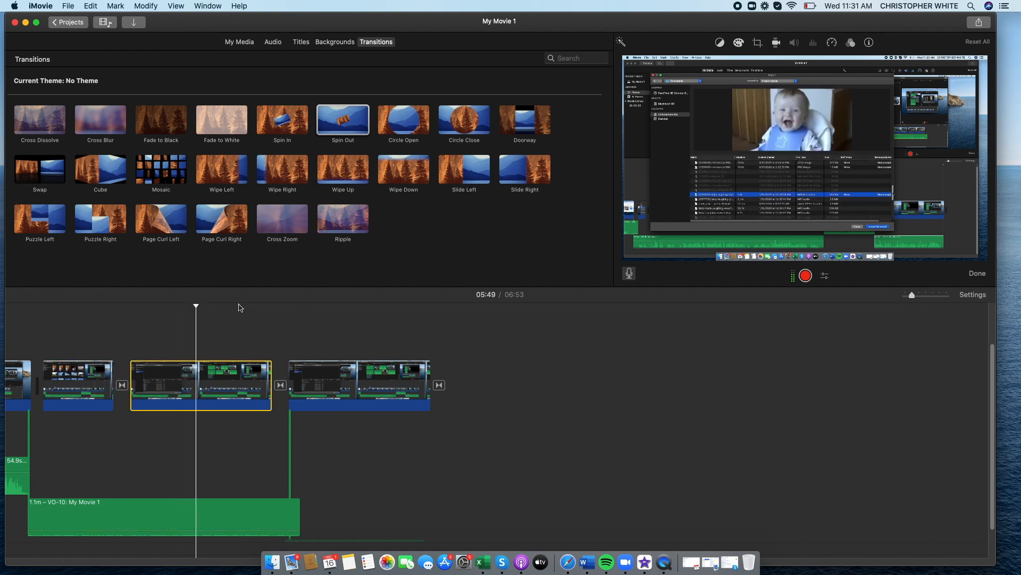
- Add a Line Lower Third title over the last timeline clip at 06:30
click(354, 373)
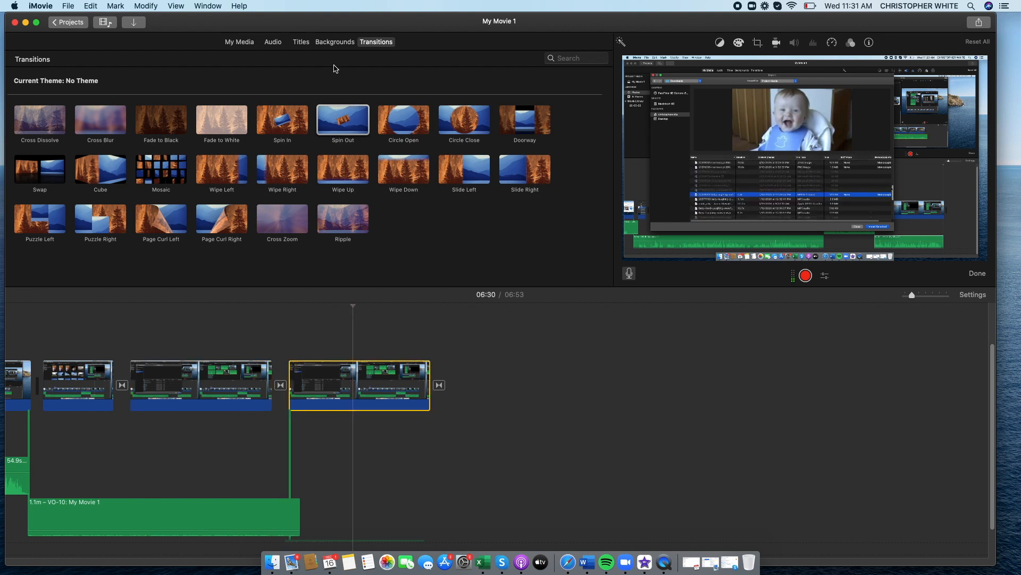
click(301, 42)
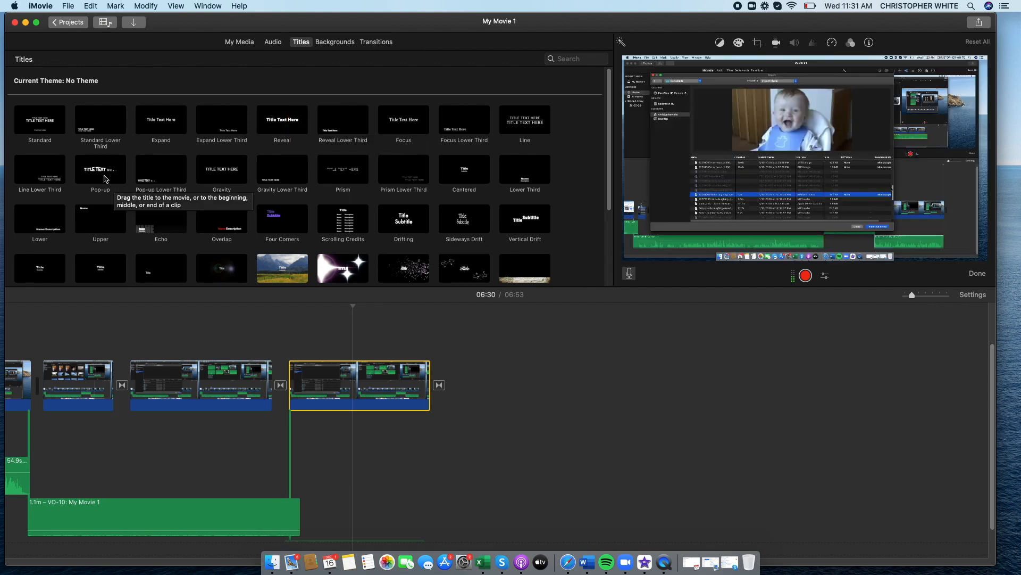
double_click(45, 170)
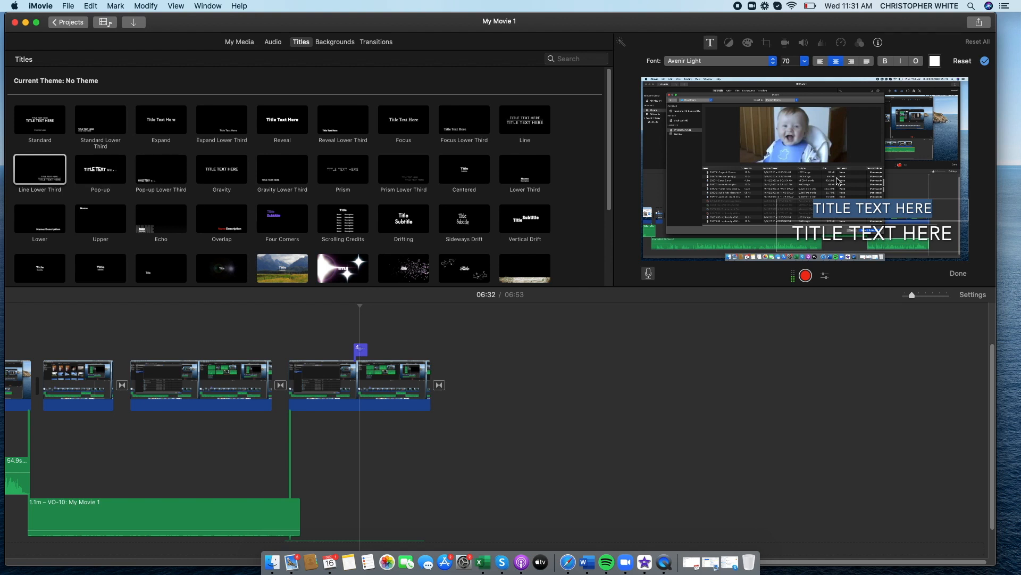
- Replace the title's first line with "LATER YOU WILL SEE ME ADD"
drag(819, 215, 927, 212)
text(E)
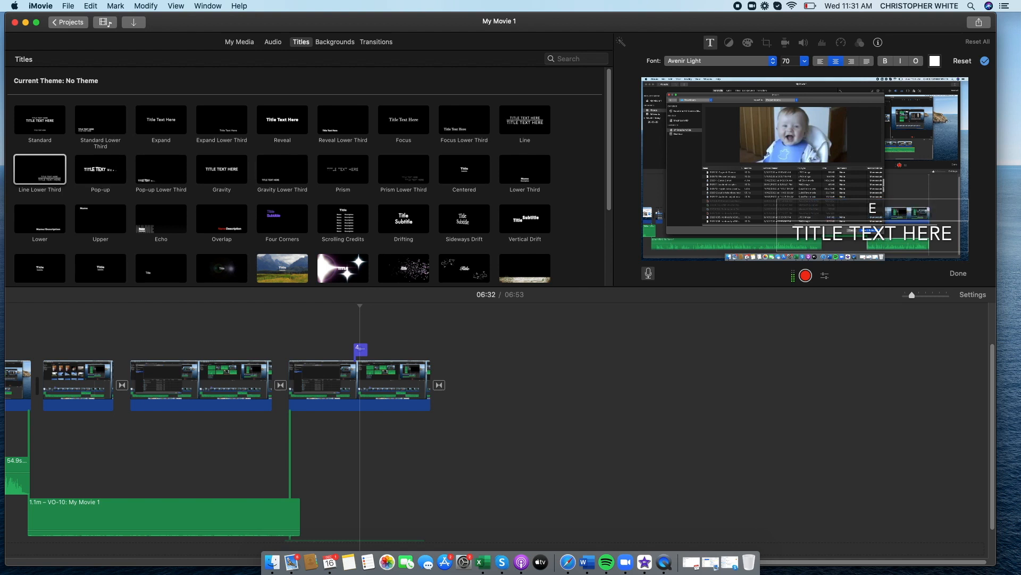
key(BackSpace)
text(LATER YOU WILL SEE ME ADD)
- Replace the title's second line with "THIS STAY TUNED", removing the leftover placeholder text
click(888, 236)
text(THIS)
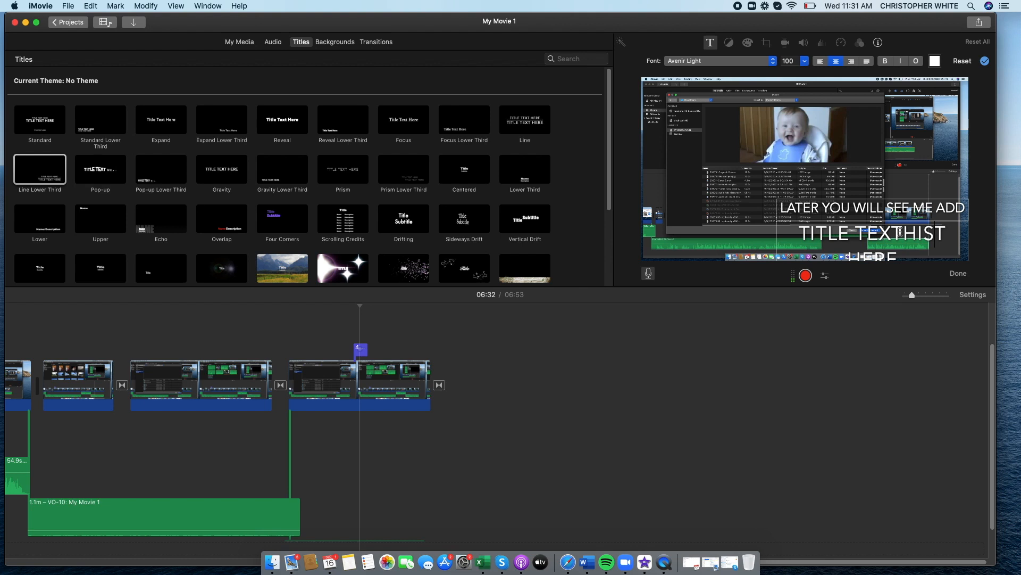
drag(893, 234, 824, 233)
key(BackSpace)
key(BackSpace)
key(BackSpace)
click(926, 230)
key(BackSpace)
key(BackSpace)
key(BackSpace)
key(BackSpace)
key(BackSpace)
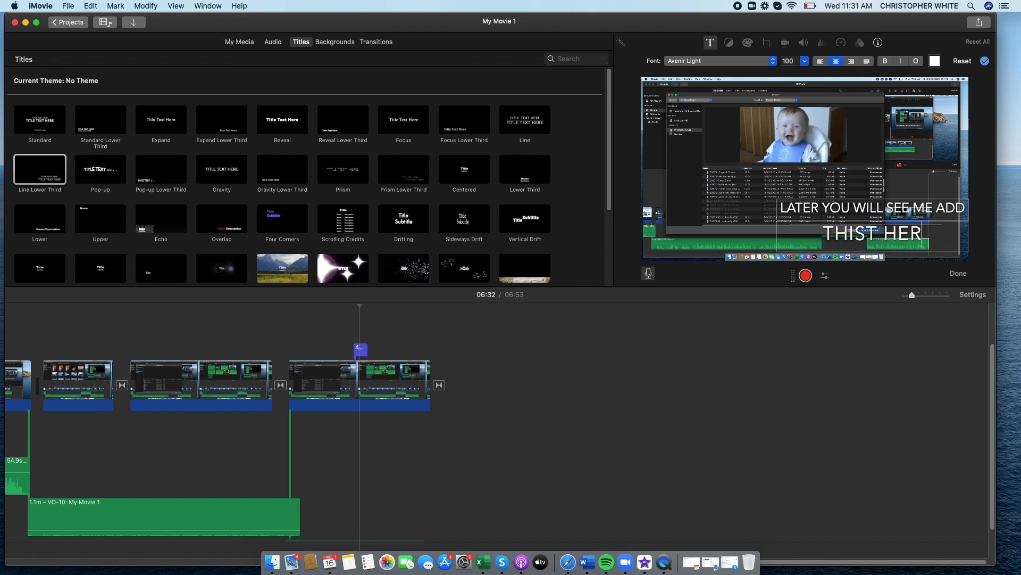
key(BackSpace)
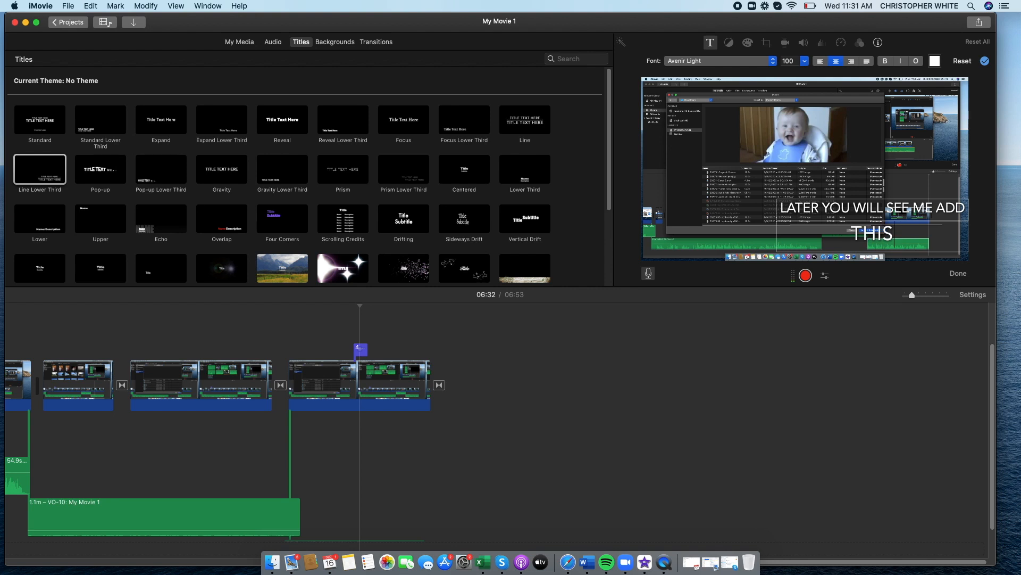
text(STAY TUNED)
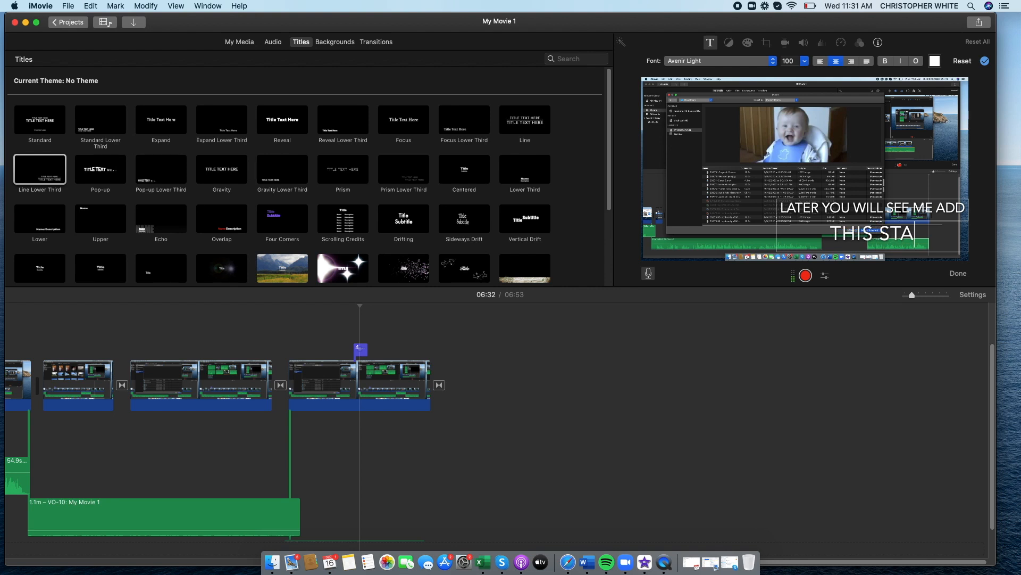